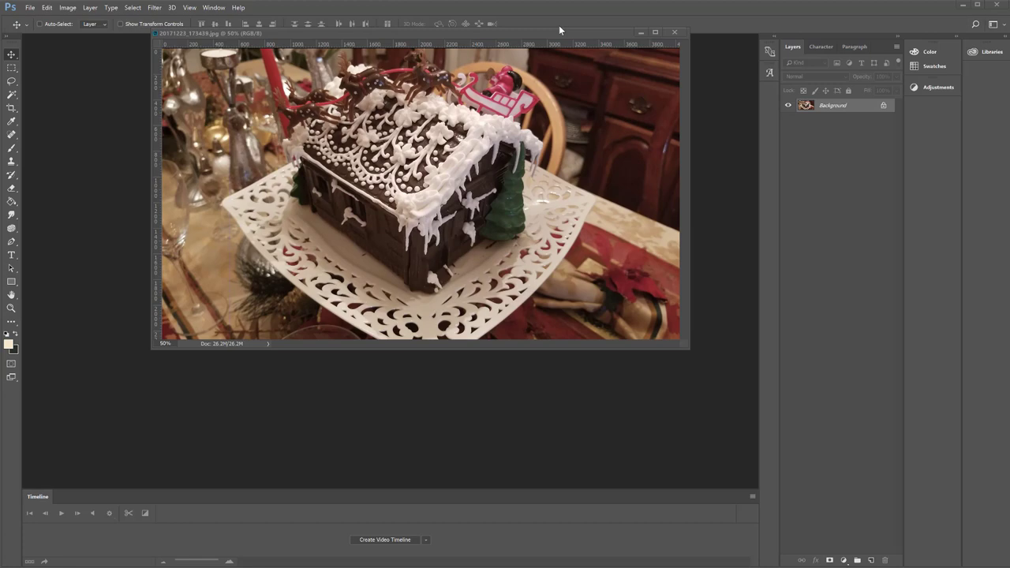
Step: Move the chocolate house photo's document window down and to the left
drag(559, 33, 496, 73)
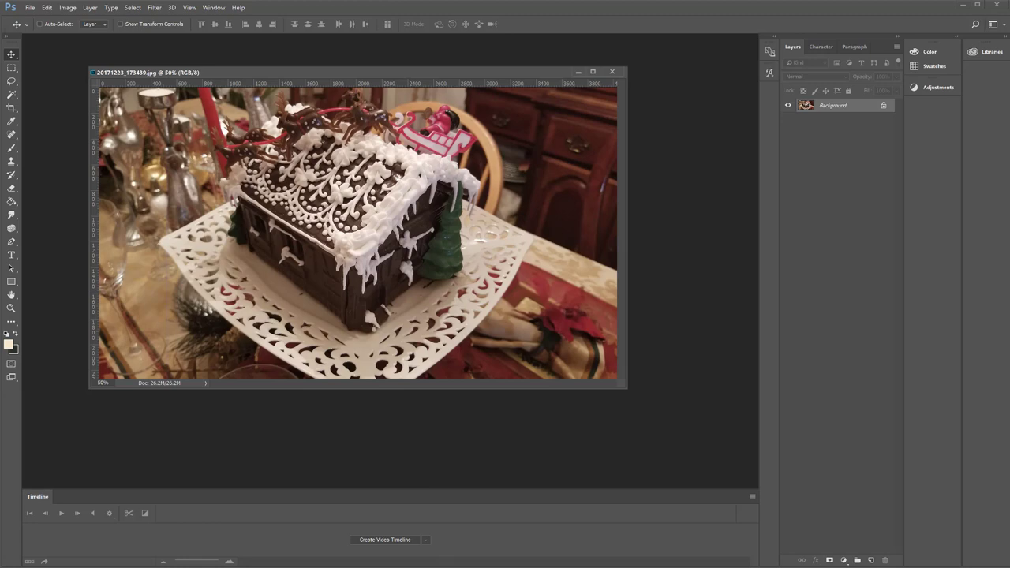
Step: Switch to the chocolate house blog post in Chrome, skim it, then minimize the browser
key(alt+Tab)
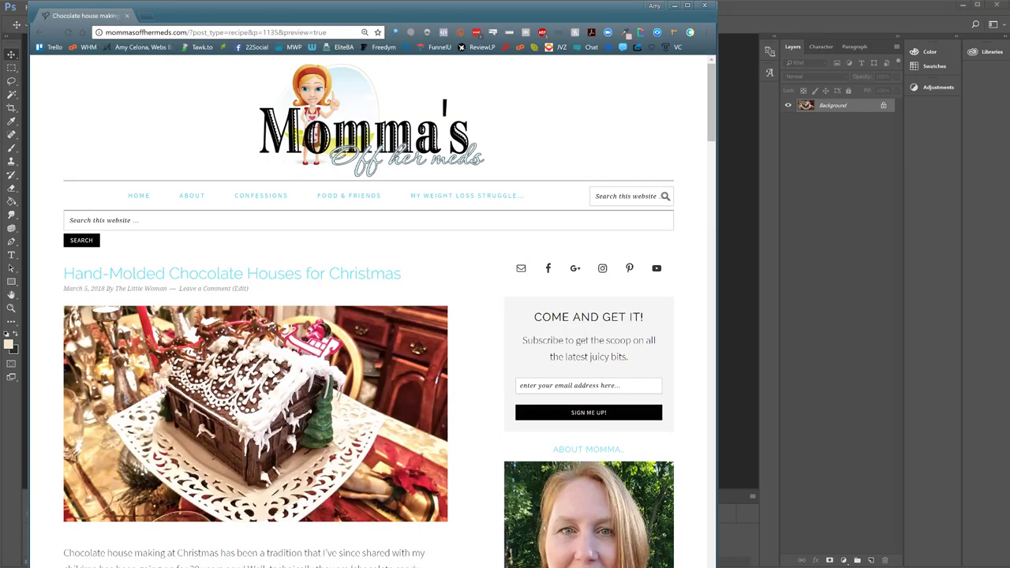
scroll(438, 381, down, 3)
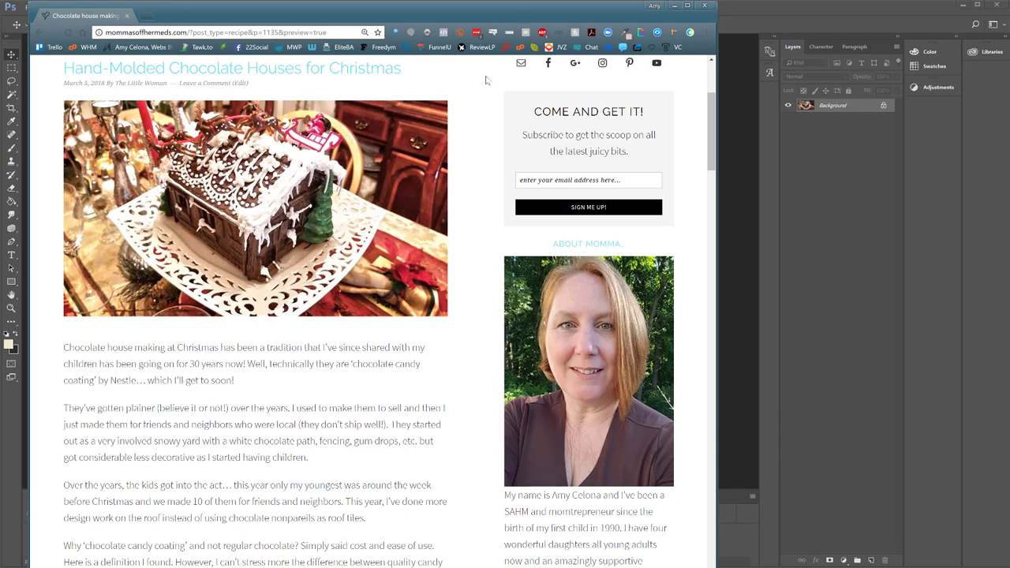
scroll(461, 196, up, 1)
scroll(461, 197, up, 1)
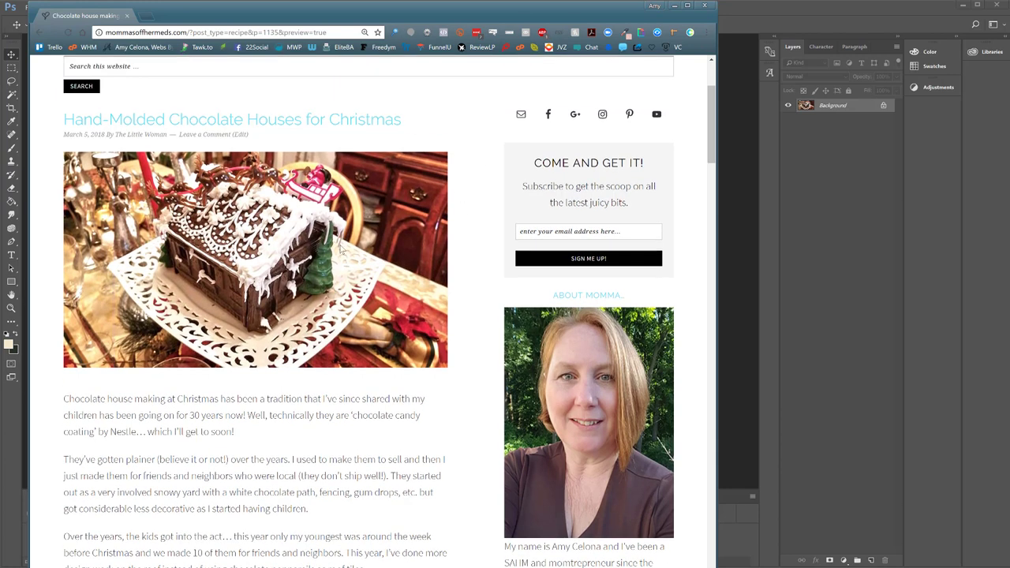
click(674, 7)
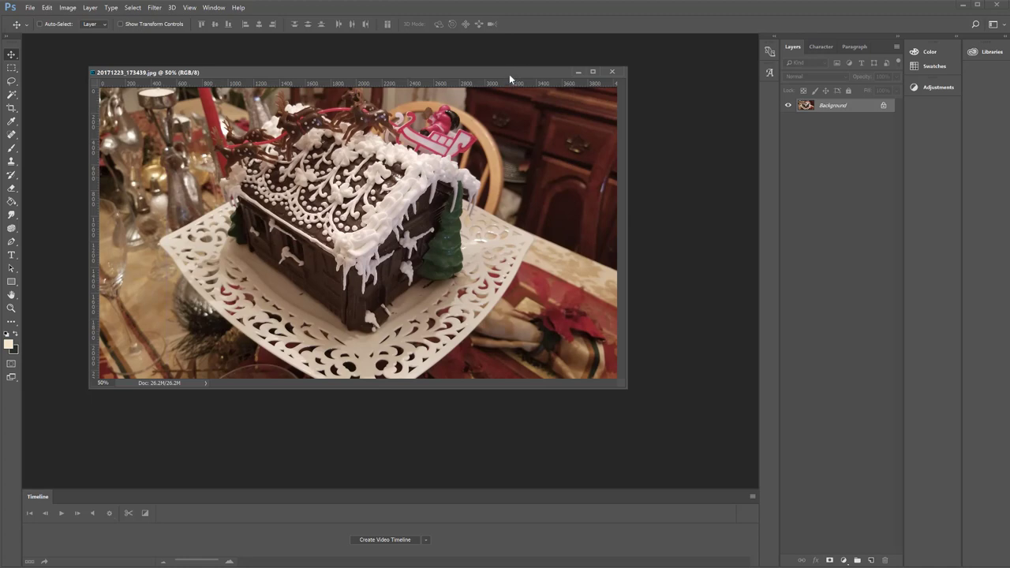
Step: Duplicate the photo as Chocolate_House_12 and set the copy's window beside the original
drag(509, 75, 563, 76)
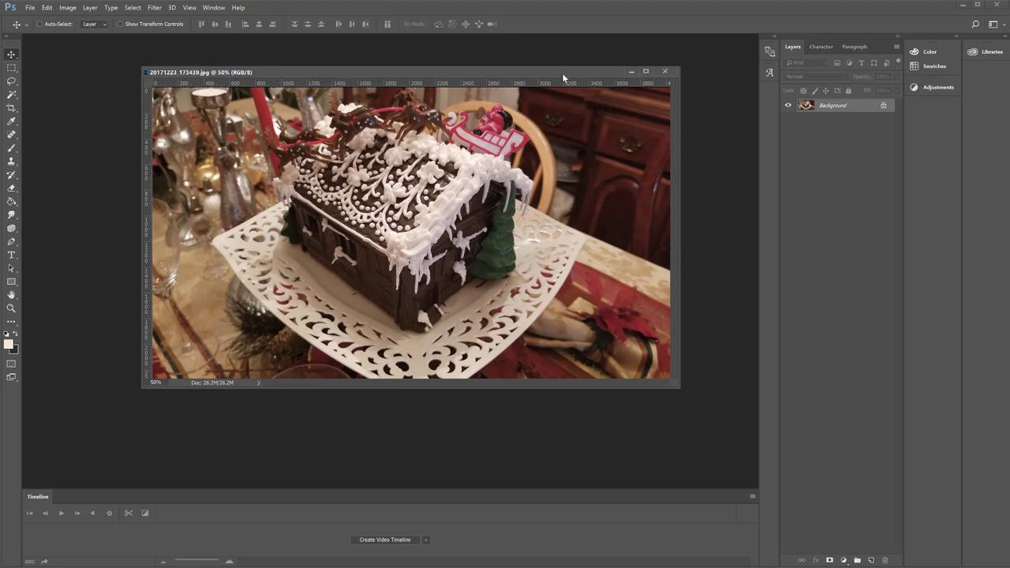
right_click(407, 73)
click(418, 76)
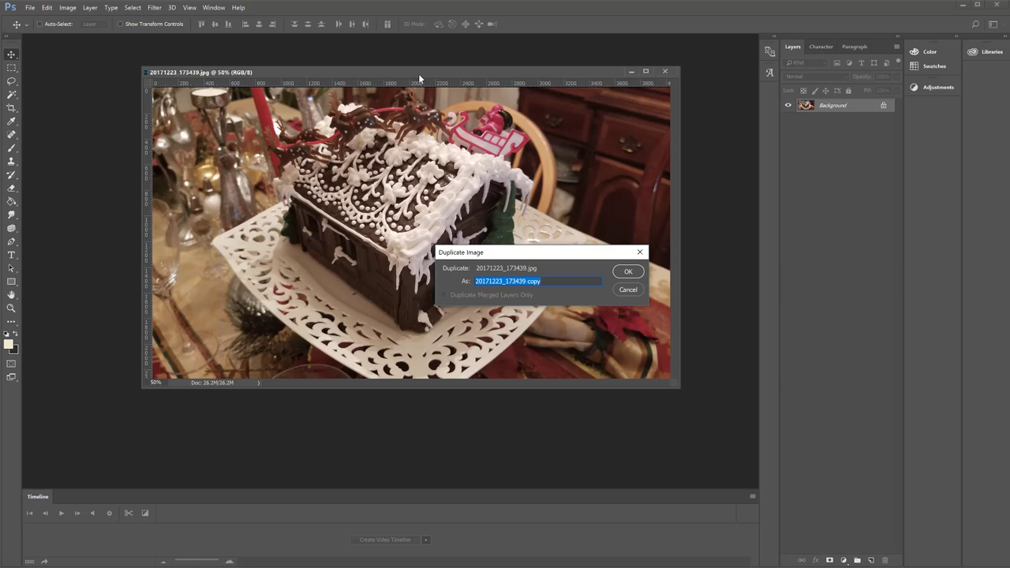
text(Chocoai)
text(ate)
text(_House)
text(_12)
click(629, 272)
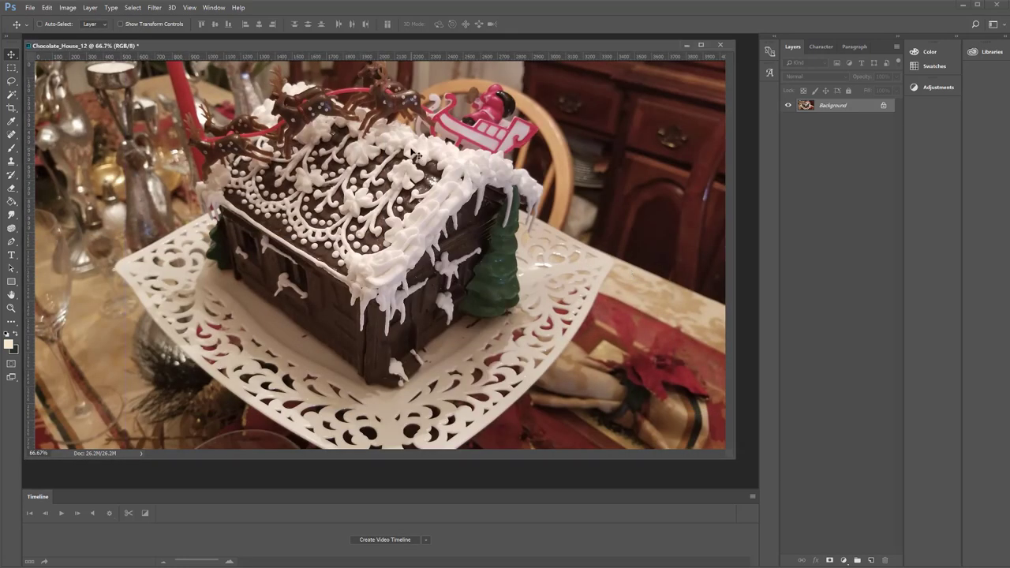
drag(411, 45, 419, 145)
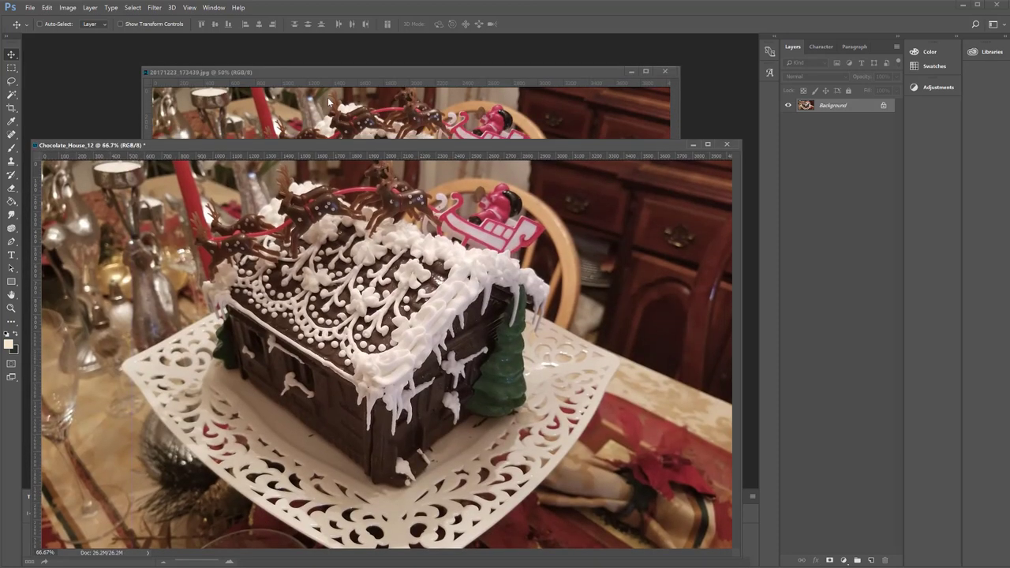
Step: Close the original 20171223_173439.jpg and move the Chocolate_House_12 window to the top
click(462, 82)
click(668, 72)
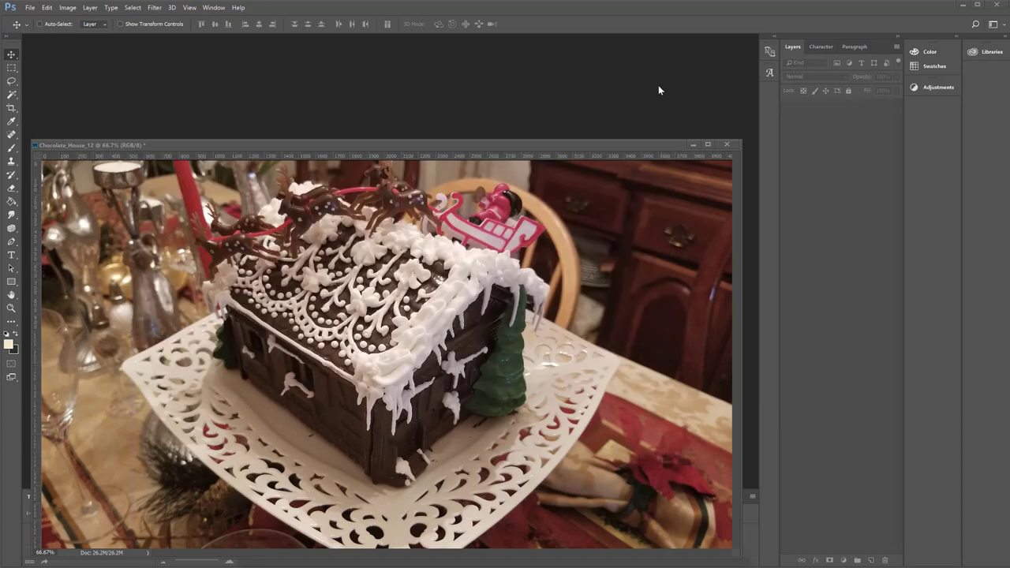
drag(594, 144, 602, 49)
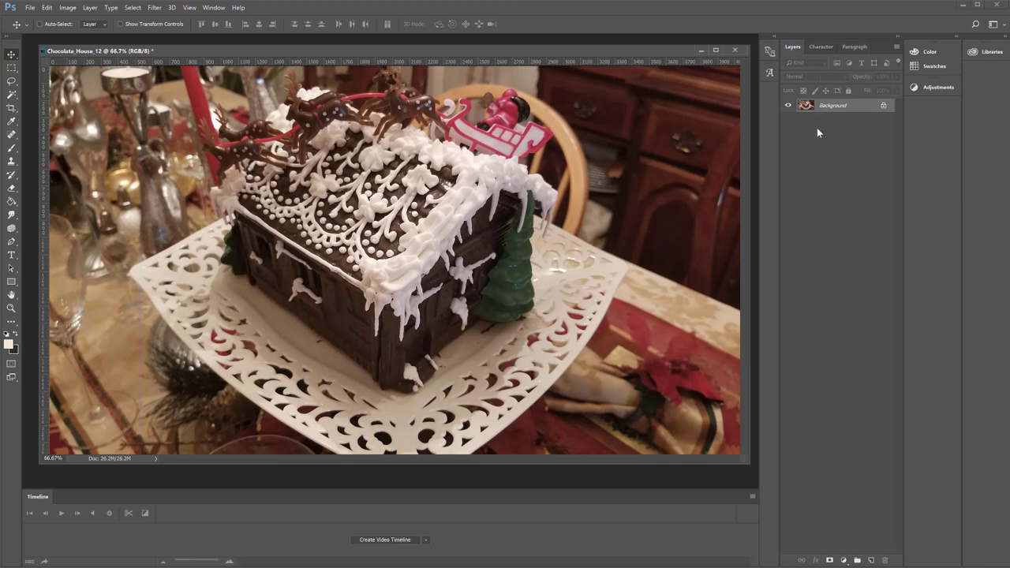
Step: Narrow the Photoshop window and open Image > Adjustments > HDR Toning on Chocolate_House_12
click(213, 9)
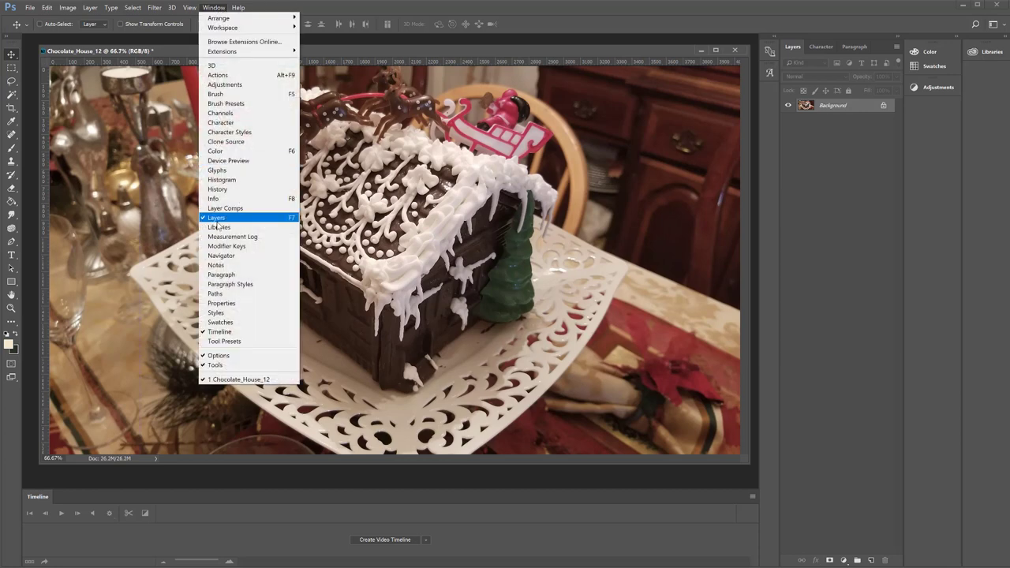
click(322, 46)
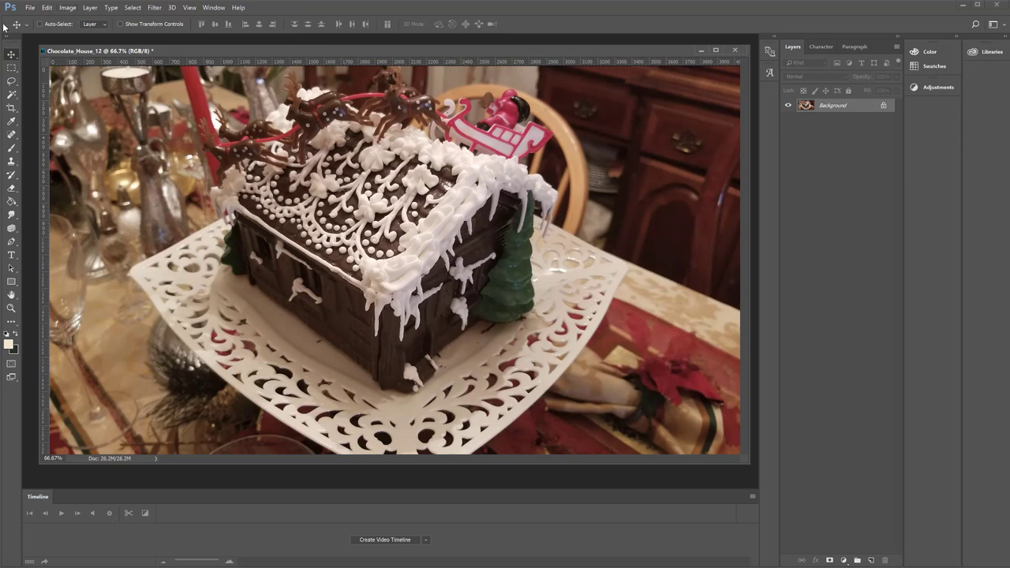
drag(1, 31, 93, 35)
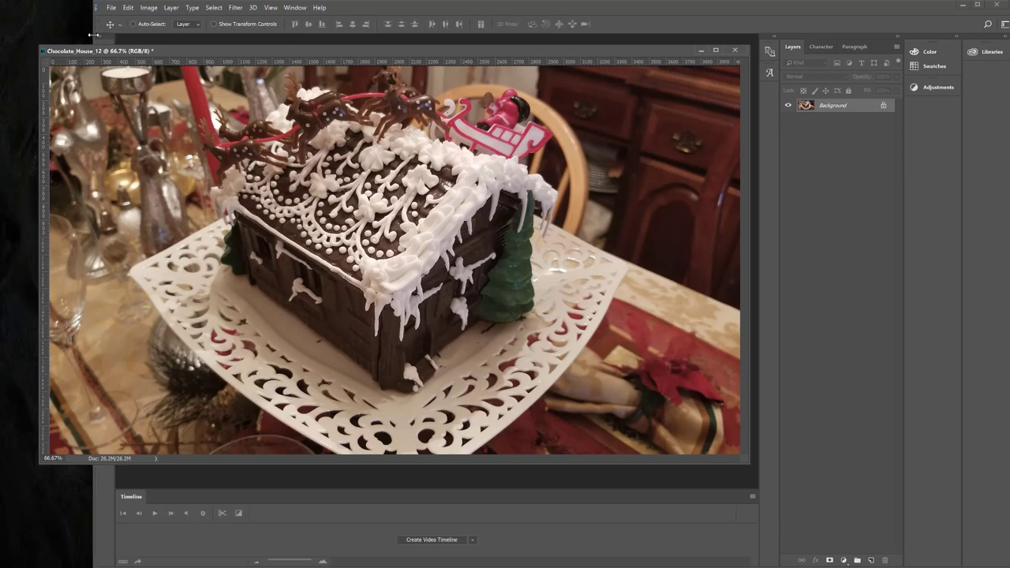
click(161, 8)
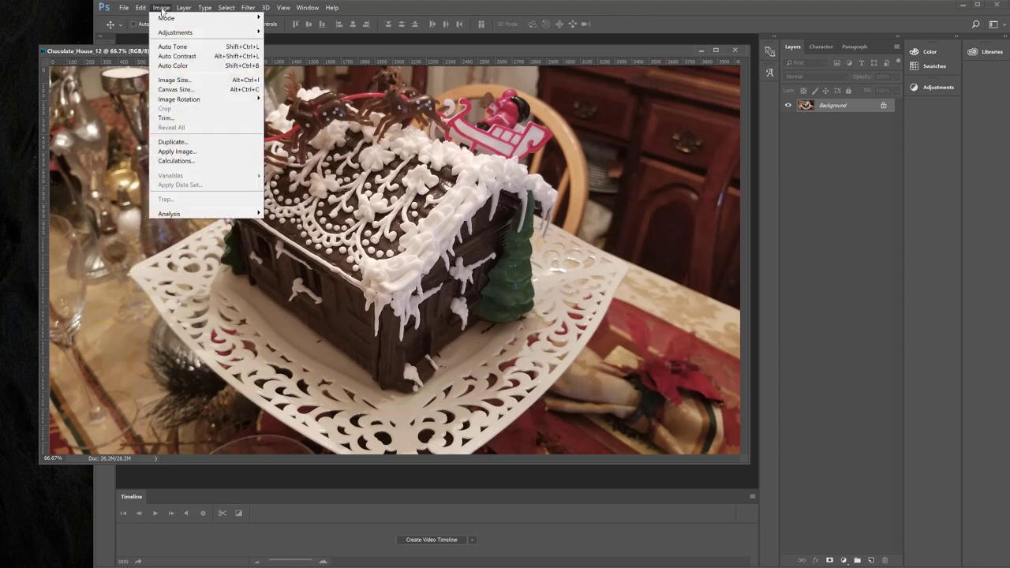
mouse_move(166, 33)
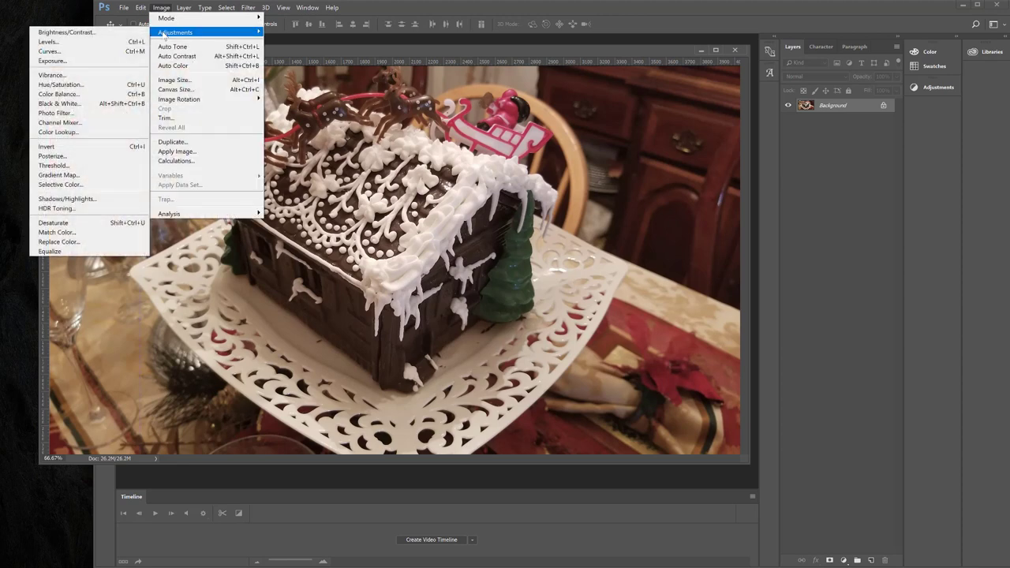
click(70, 211)
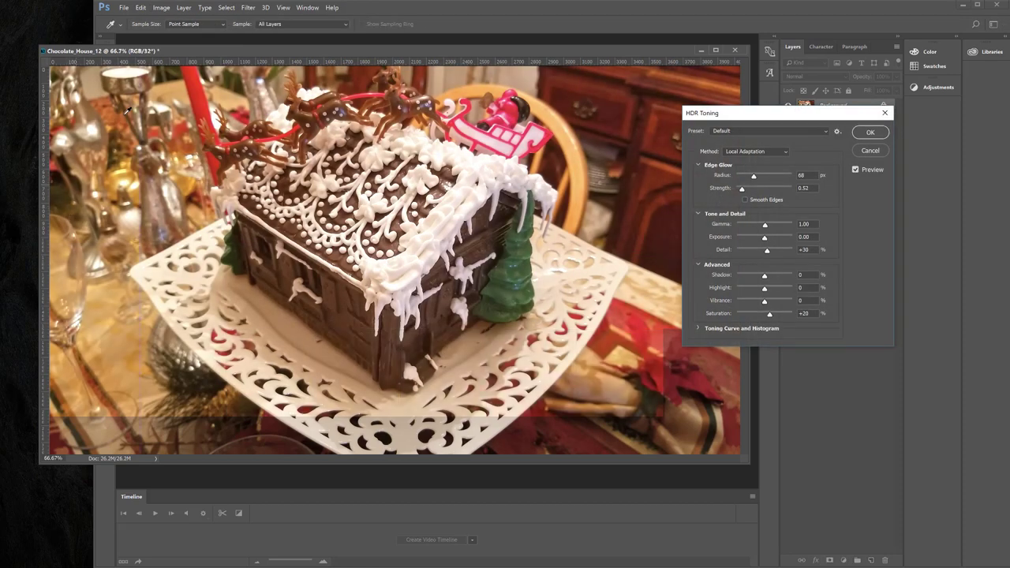
Step: Restore Photoshop to full screen and set the HDR Toning Saturation to -5
drag(93, 23, 2, 20)
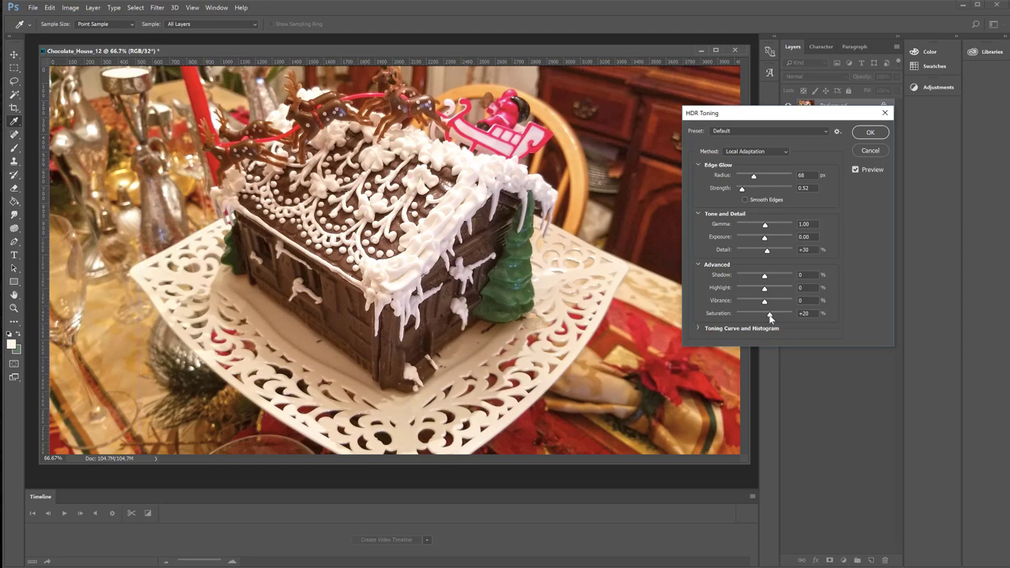
drag(770, 318, 767, 319)
drag(765, 316, 755, 318)
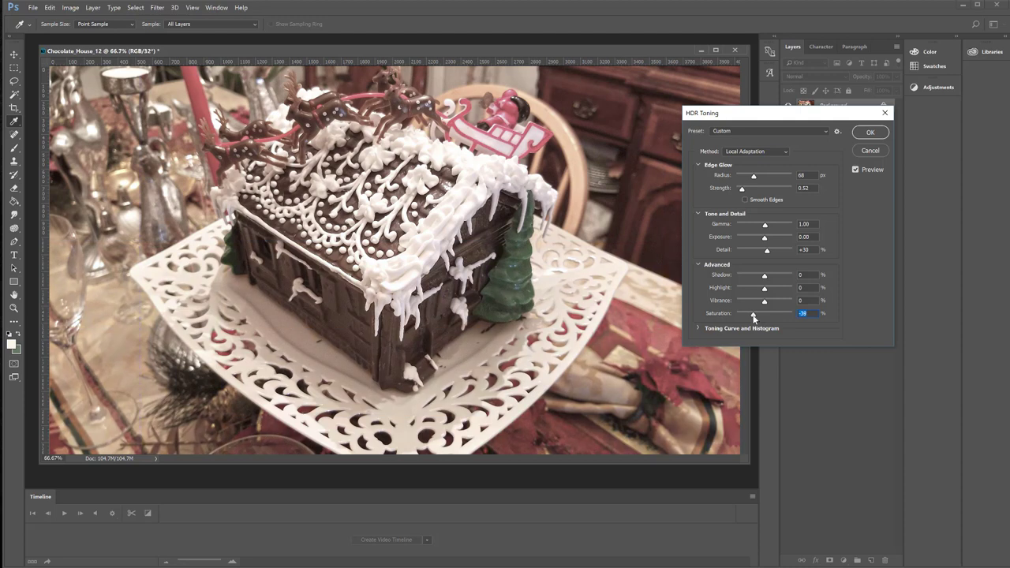
drag(753, 317, 764, 319)
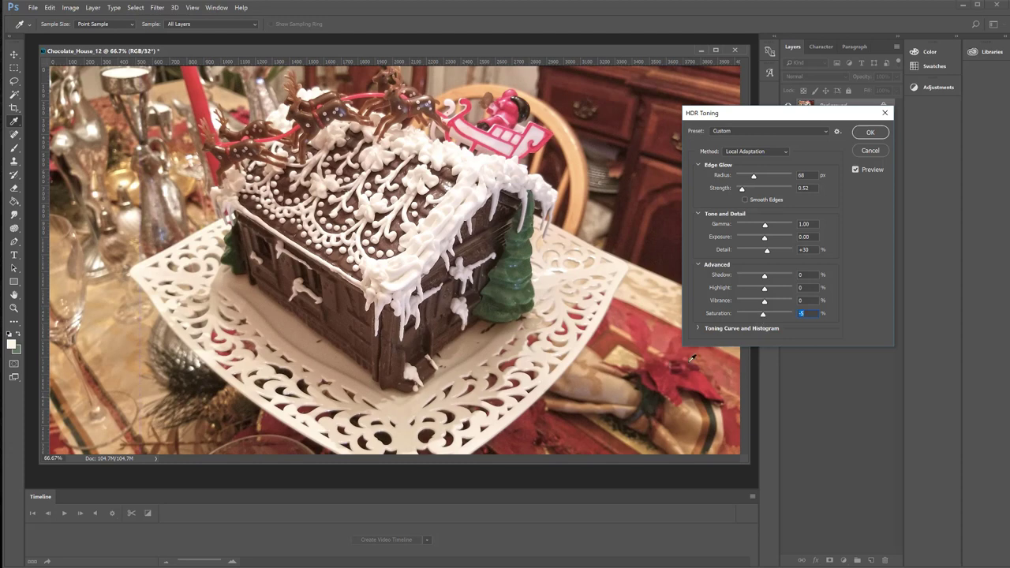
Step: Set the HDR Toning Vibrance to -12 and Saturation to +5
drag(764, 303, 760, 303)
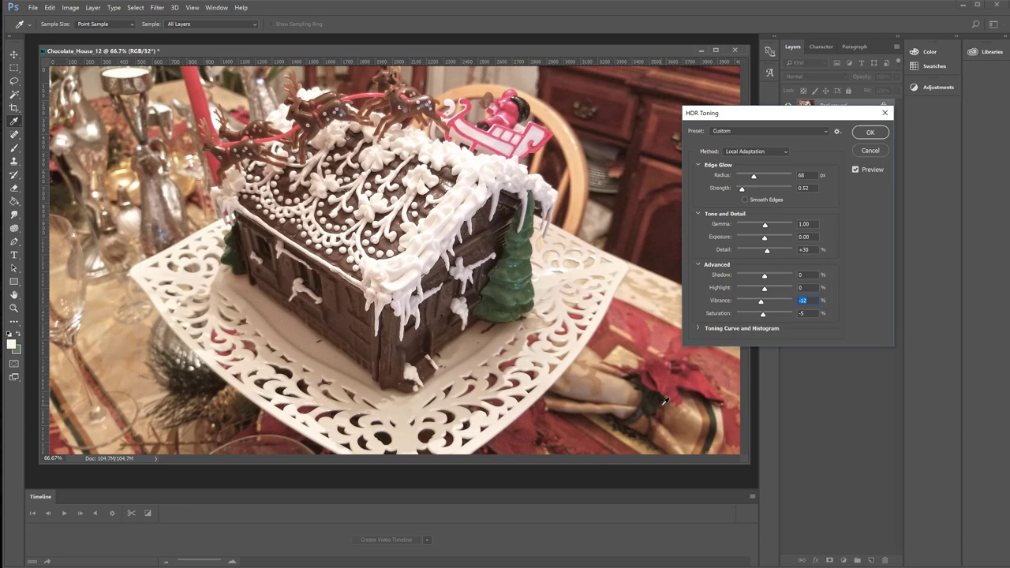
drag(764, 315, 765, 315)
drag(755, 306, 747, 308)
Step: Push Shadow down to -100 and settle Detail at +69
drag(762, 278, 750, 279)
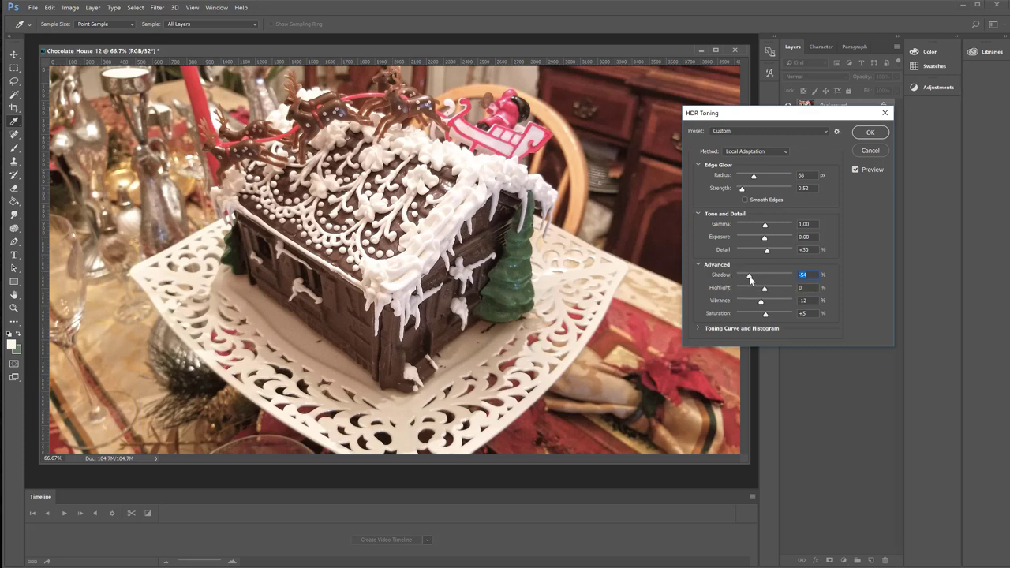
drag(728, 277, 726, 279)
drag(768, 253, 772, 253)
drag(771, 251, 787, 254)
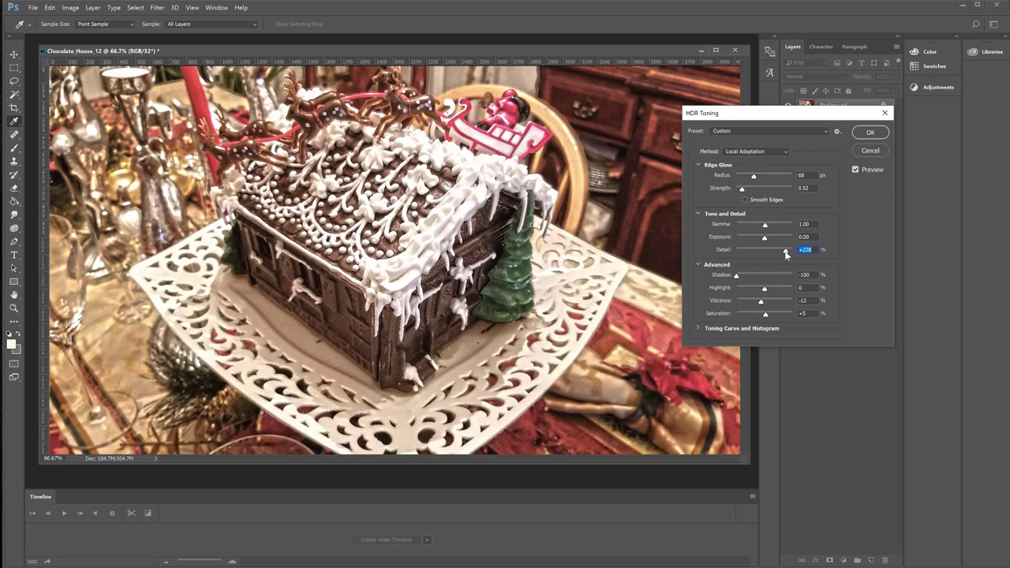
drag(786, 253, 769, 253)
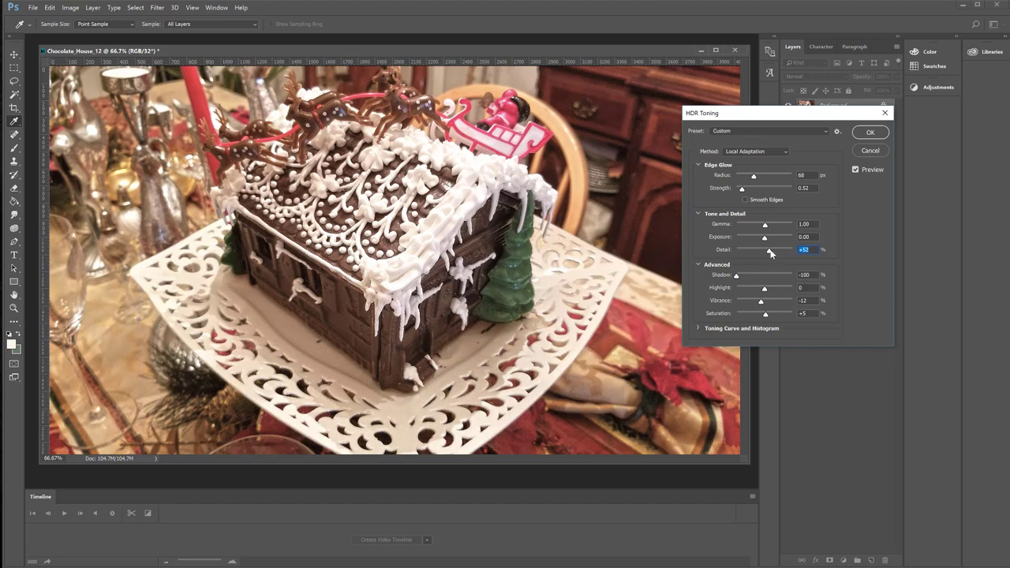
drag(771, 253, 772, 253)
Step: Set the HDR Toning Edge Glow Radius to 150 px
drag(754, 178, 764, 178)
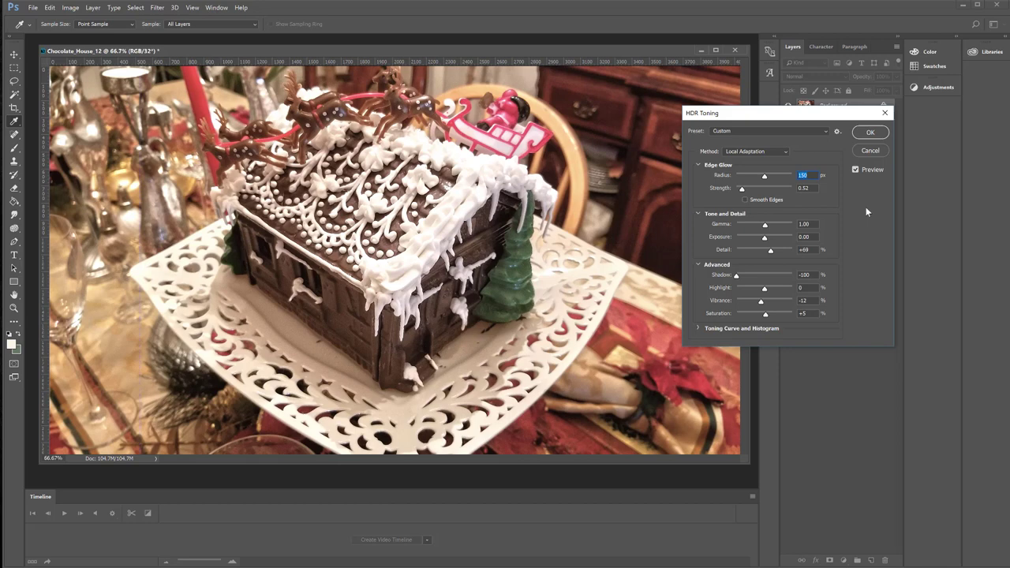
Step: Apply HDR Toning, then undo and redo it from Edit to compare with the original
click(867, 132)
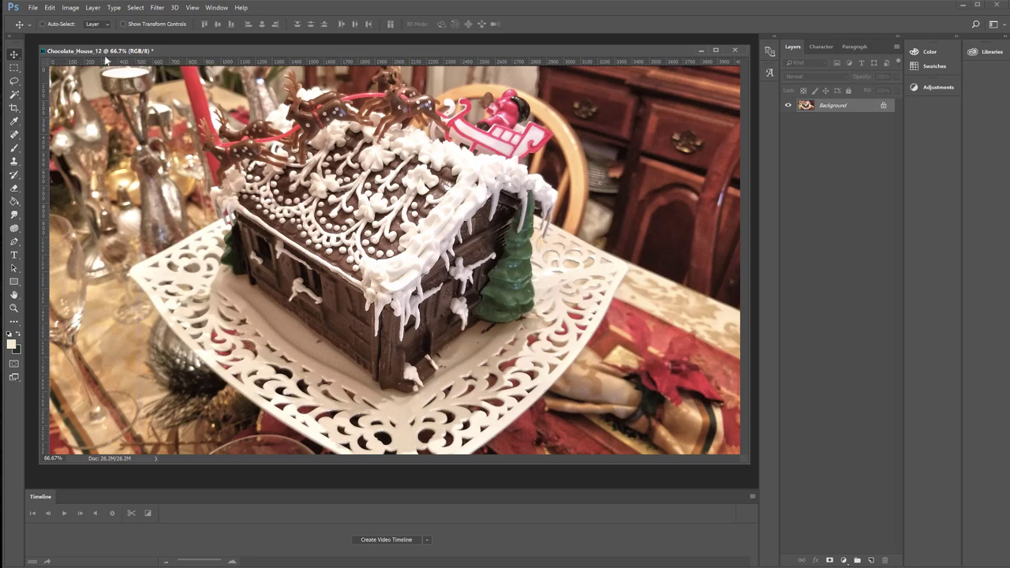
click(70, 8)
mouse_move(49, 8)
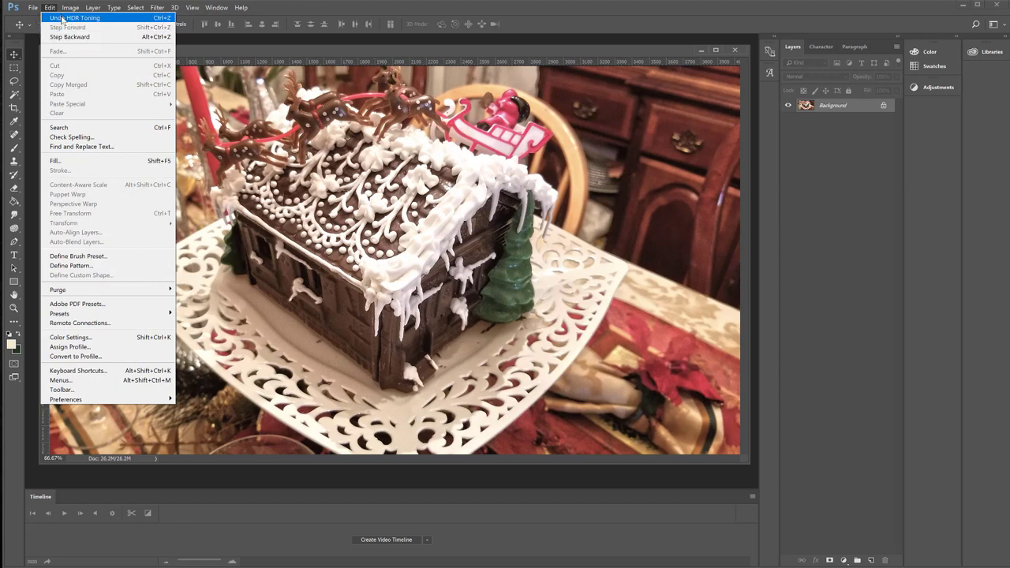
click(62, 18)
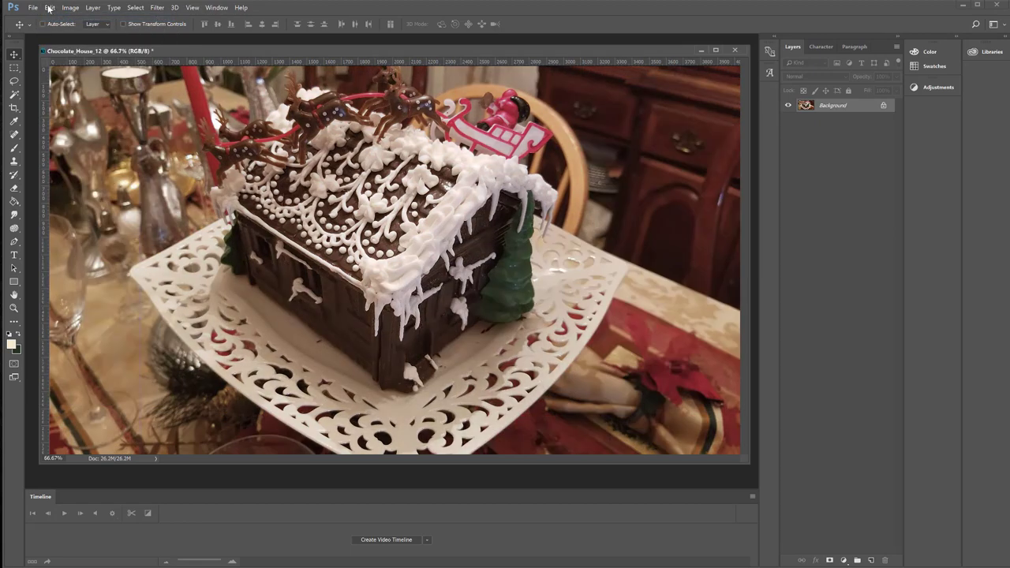
click(49, 7)
click(53, 18)
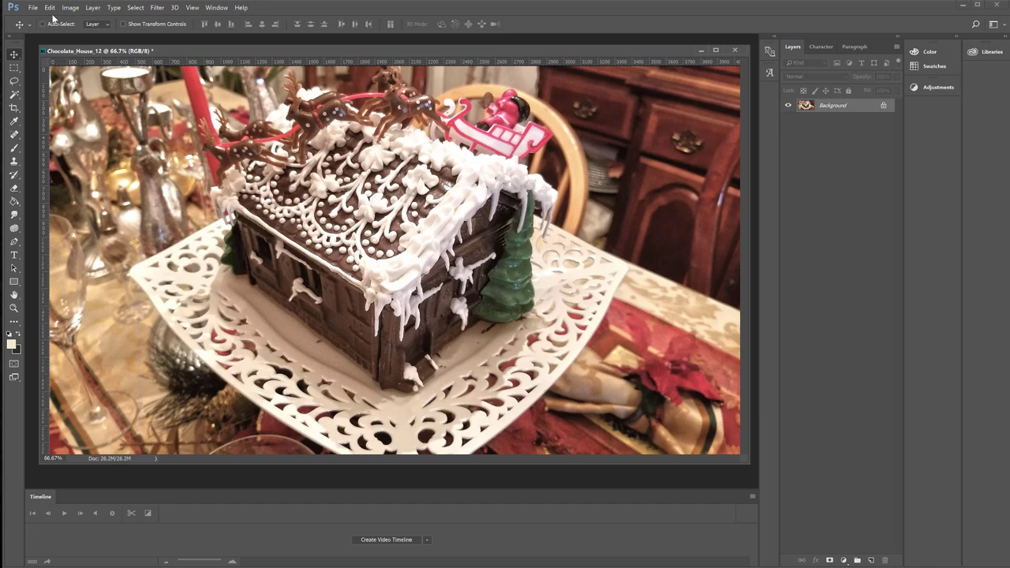
Step: Resize Chocolate_House_12 in Image Size to 900 px wide (900 × 506)
click(71, 8)
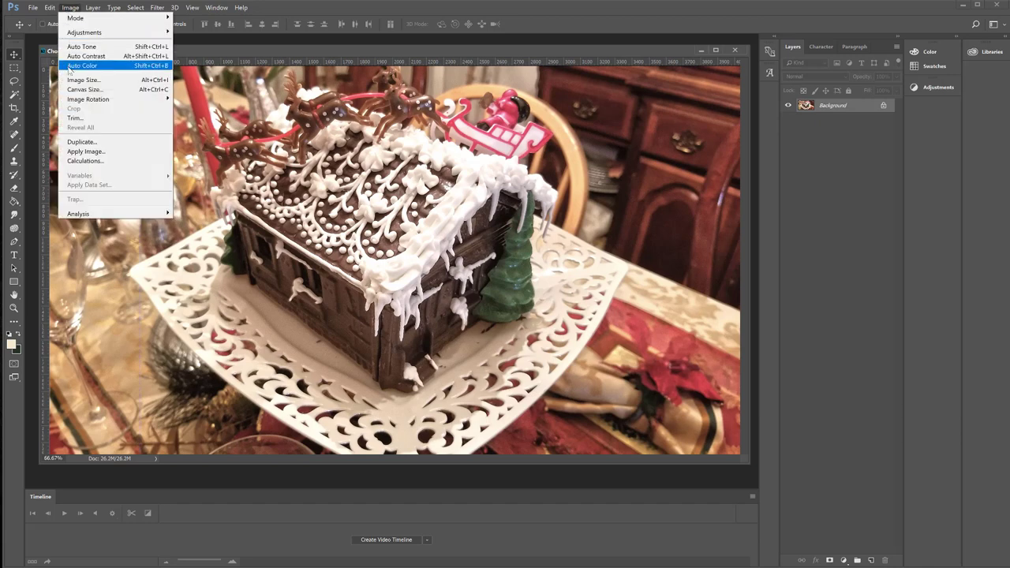
click(79, 80)
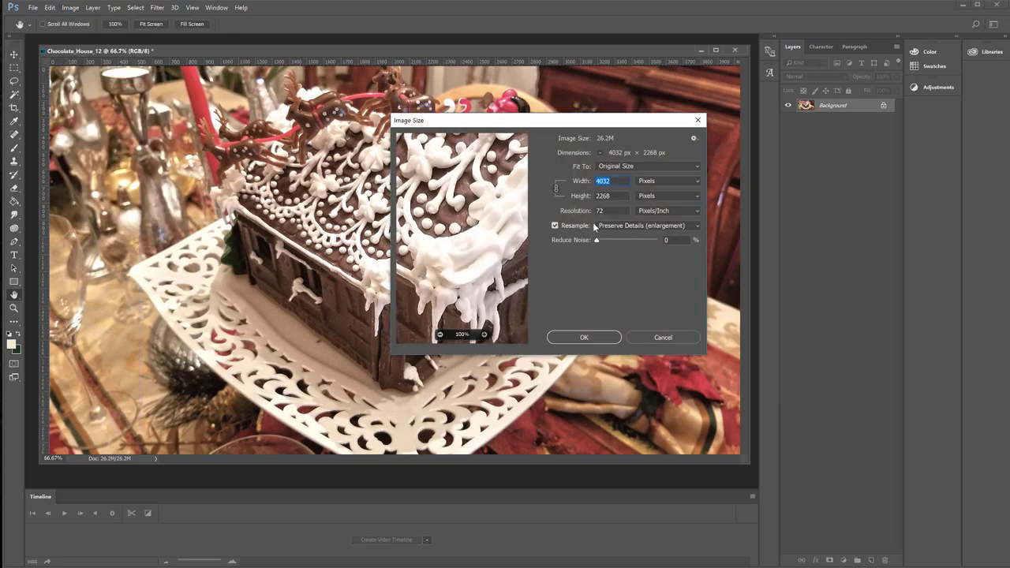
click(603, 213)
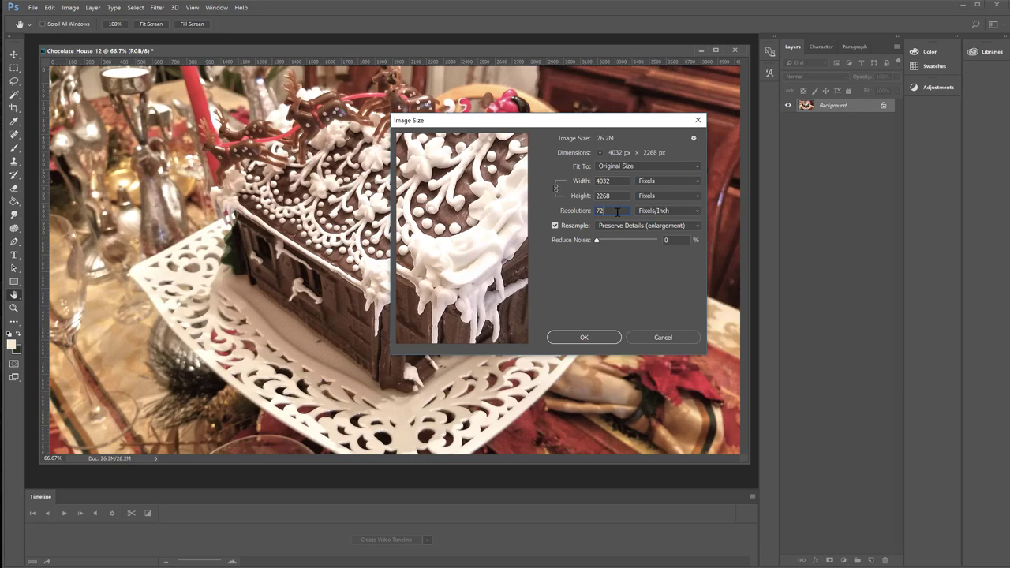
key(shift+Tab)
key(shift+Tab)
text(900)
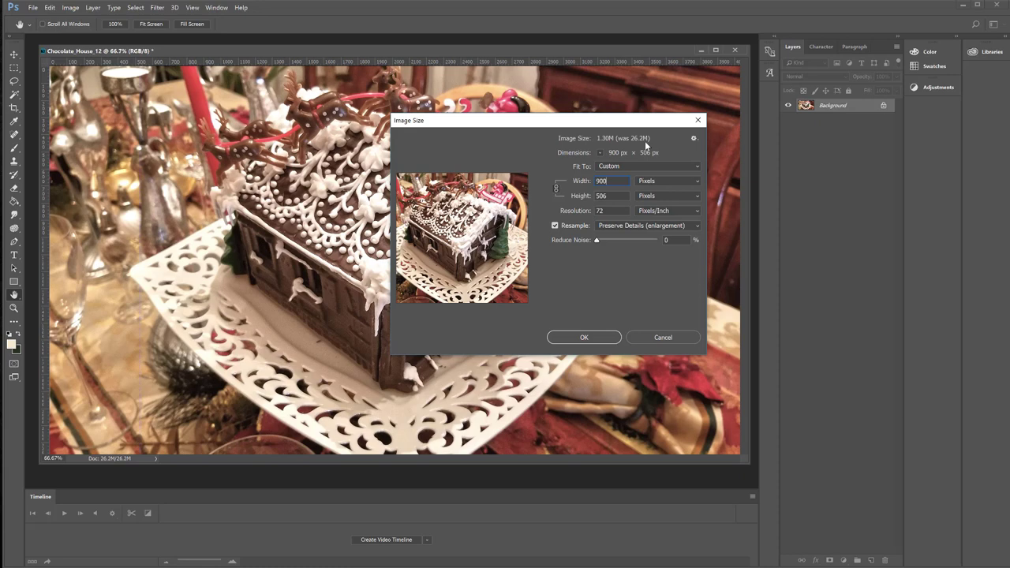
click(583, 338)
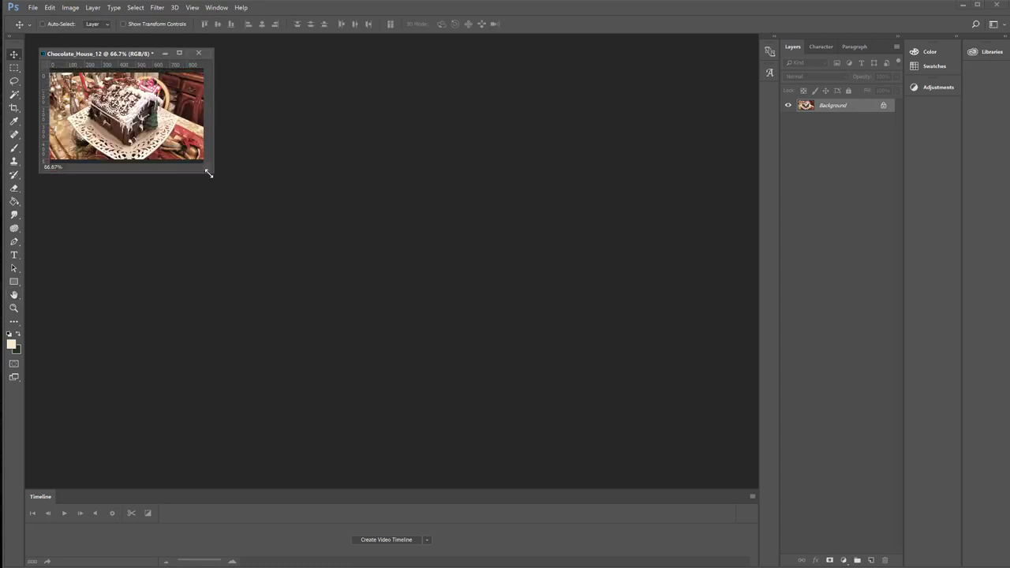
Step: Enlarge and zoom the document window on the 900 px photo, shifting it right
drag(211, 171, 628, 417)
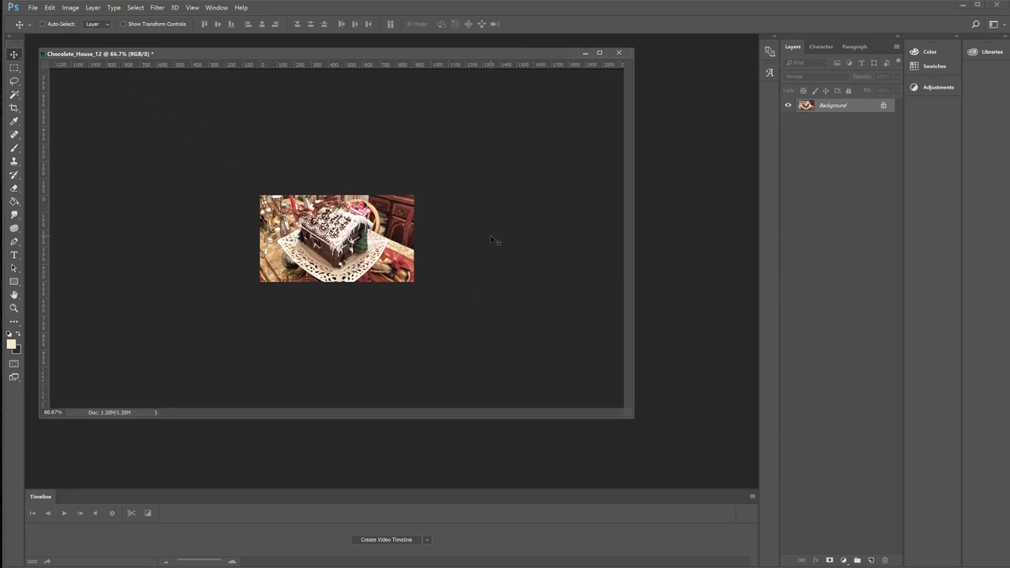
scroll(490, 238, up, 3)
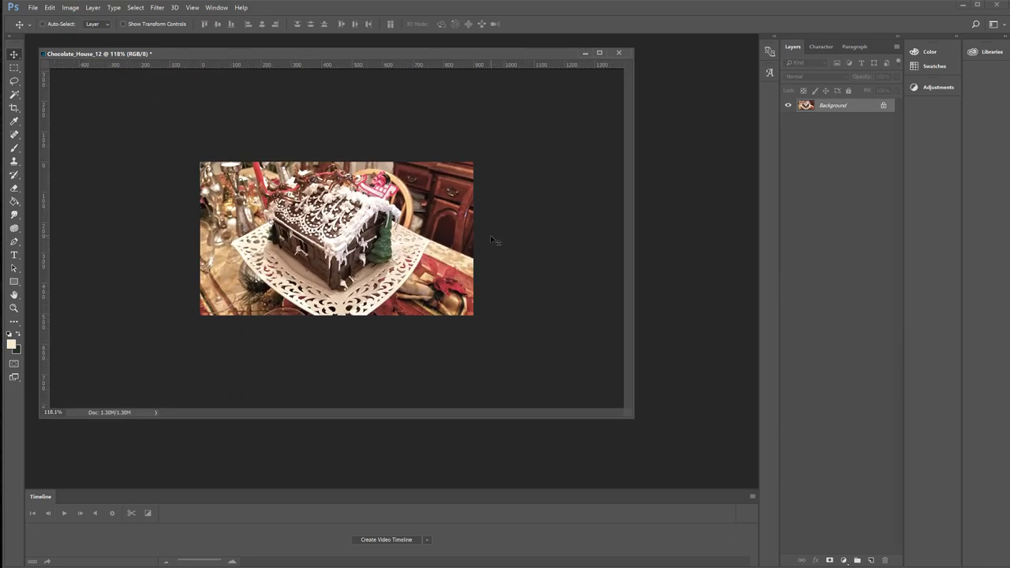
scroll(491, 238, up, 3)
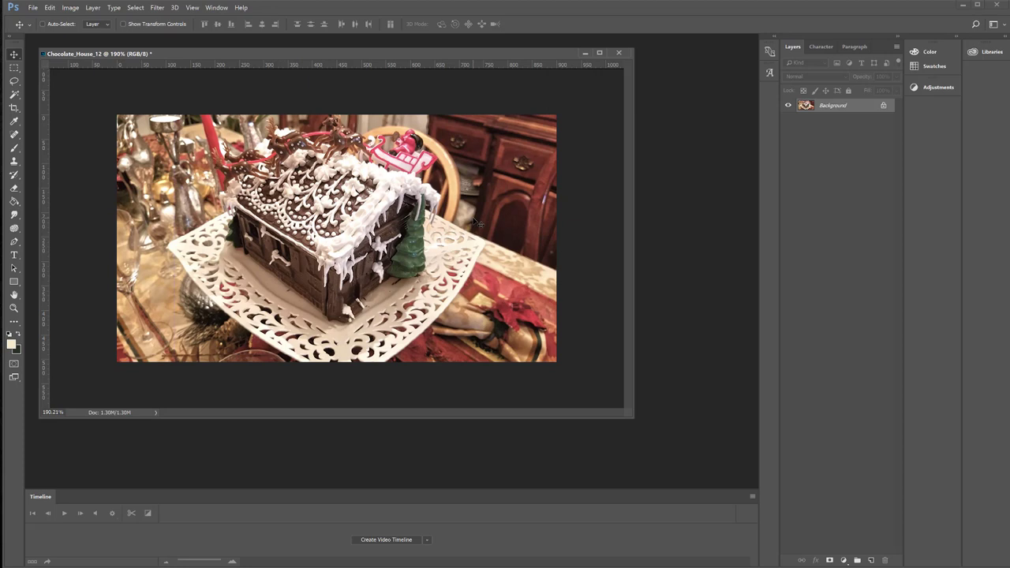
drag(455, 58, 546, 59)
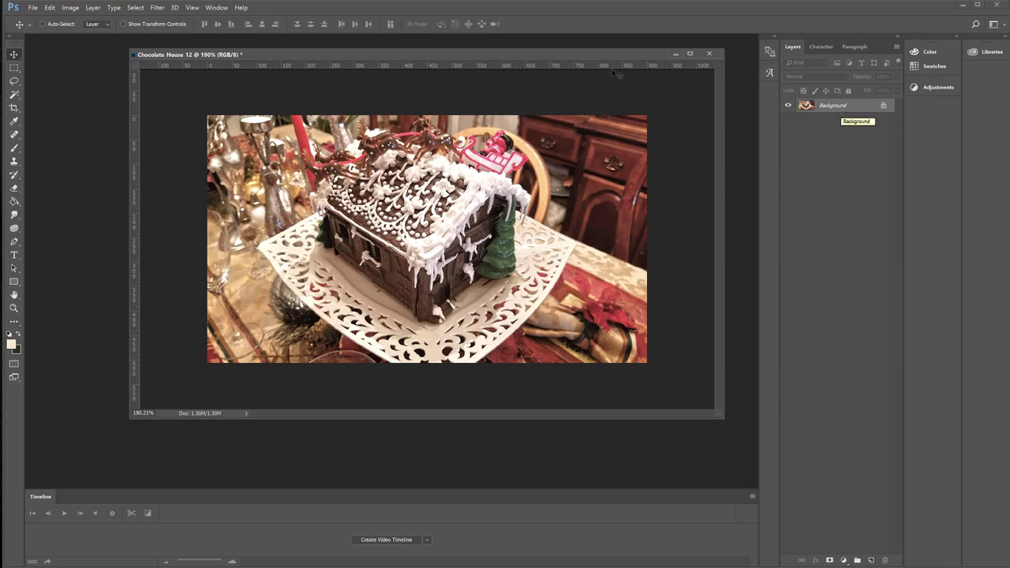
Step: Add an empty Layer 1 above the Background via Layer > New > Layer
click(93, 8)
mouse_move(102, 18)
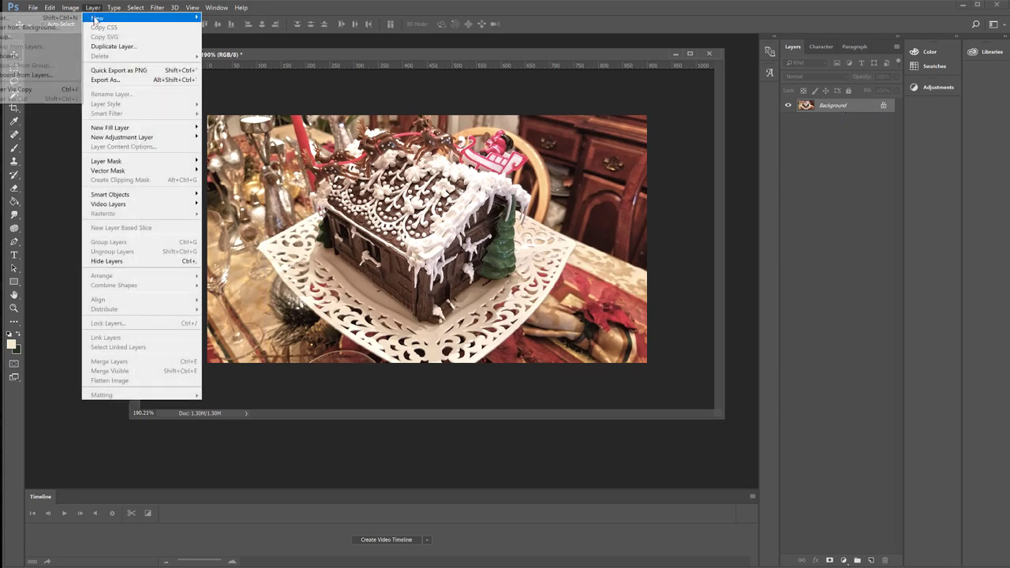
click(44, 19)
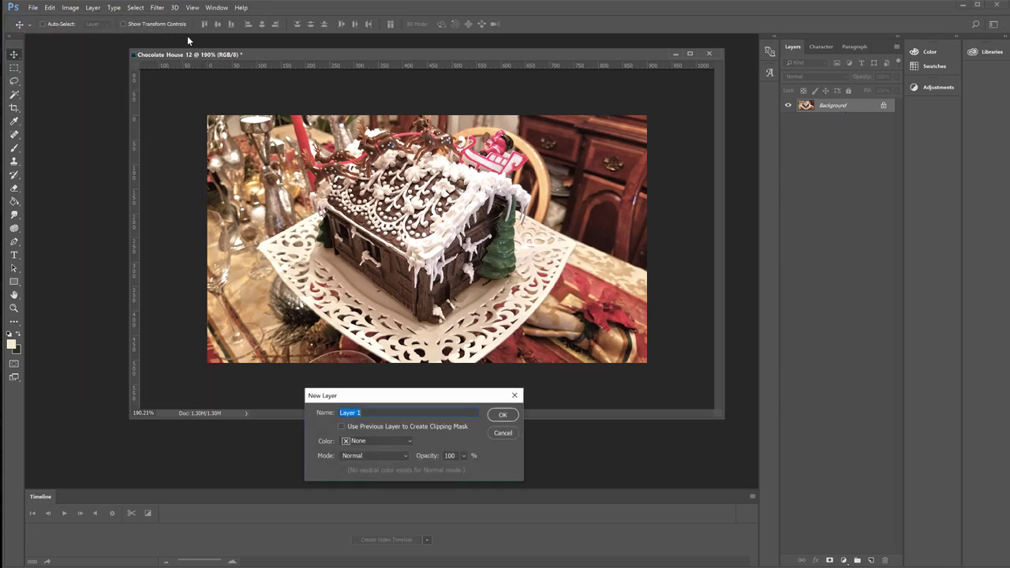
click(503, 415)
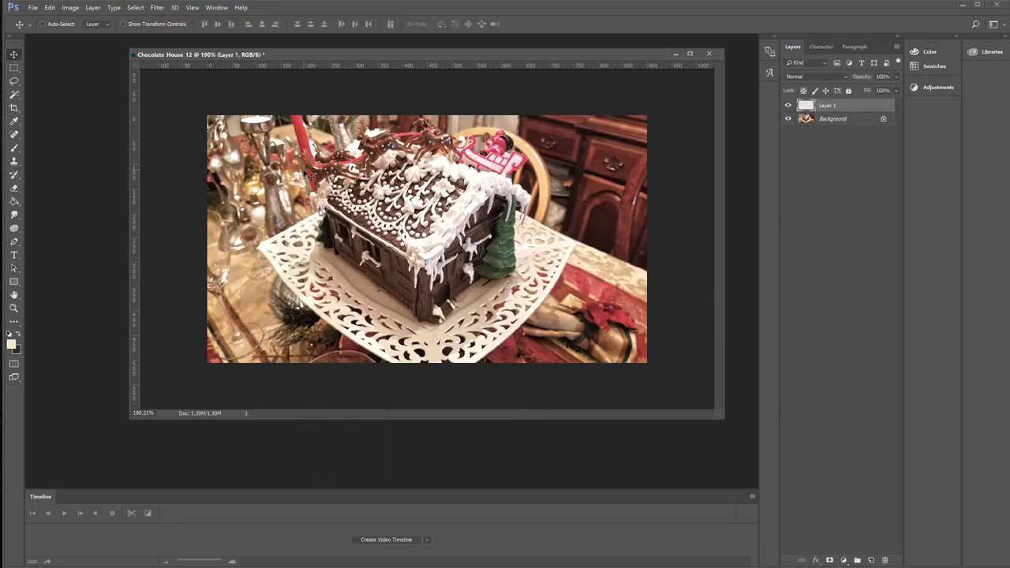
Step: Reopen the AmyByDesign brush.psd watermark from Open Recent and check its Rectangle 1 layer
click(34, 8)
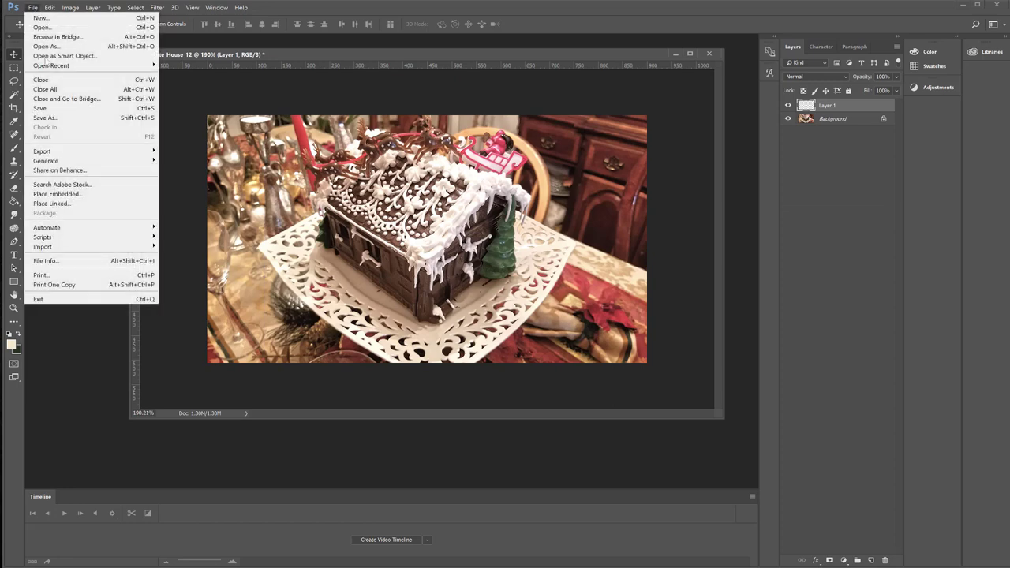
mouse_move(51, 65)
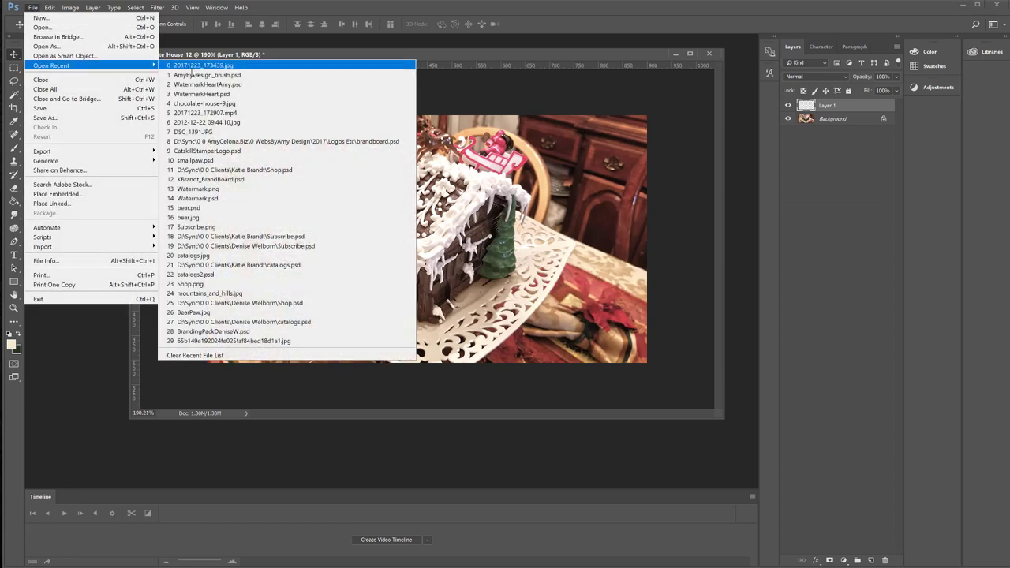
click(192, 75)
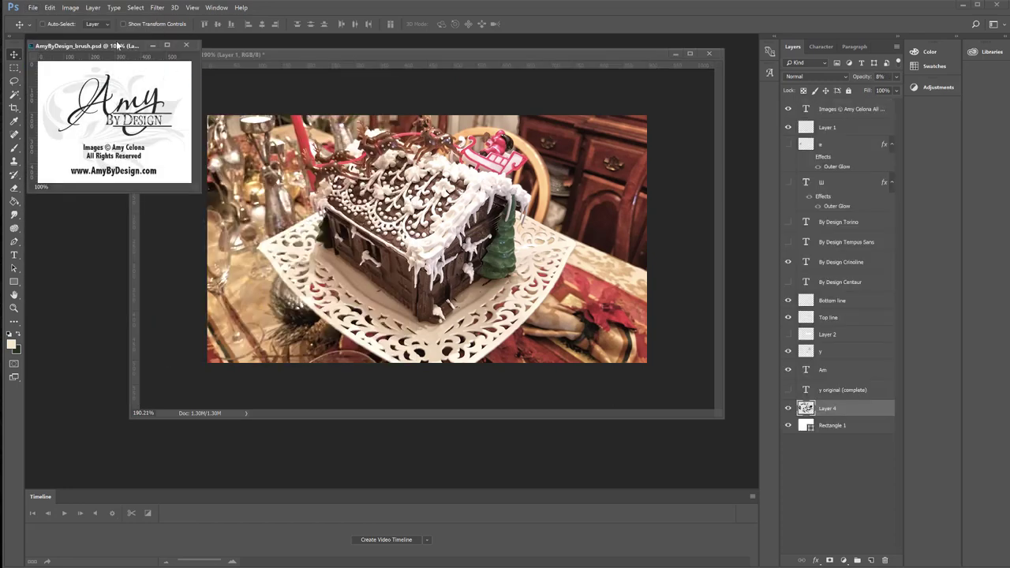
drag(118, 46, 163, 123)
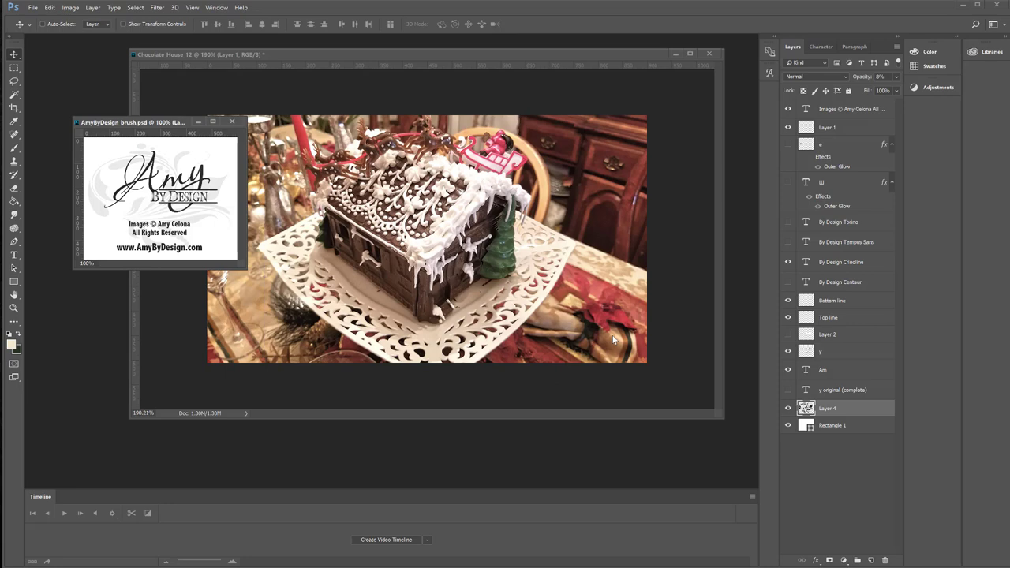
click(787, 427)
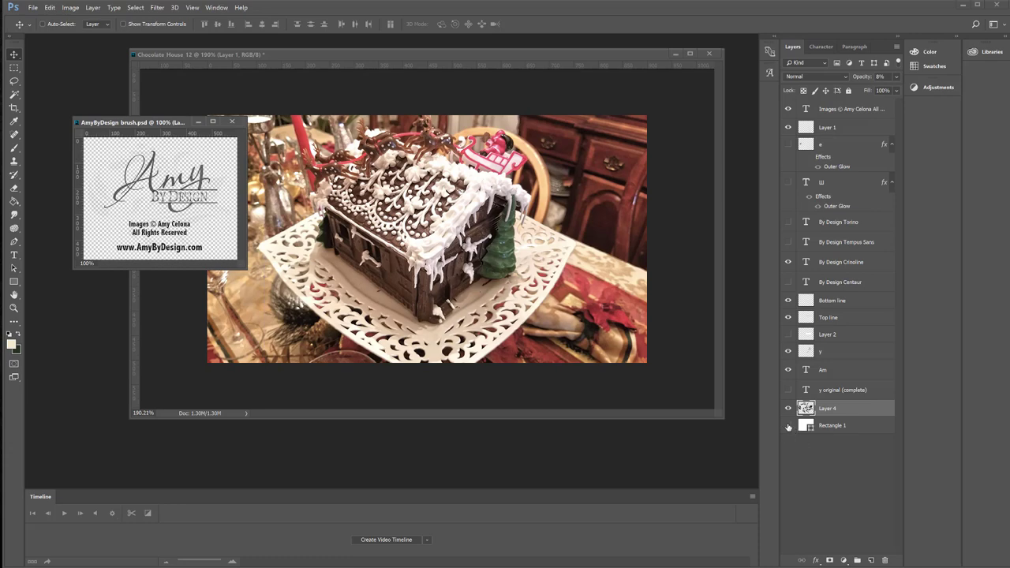
click(788, 426)
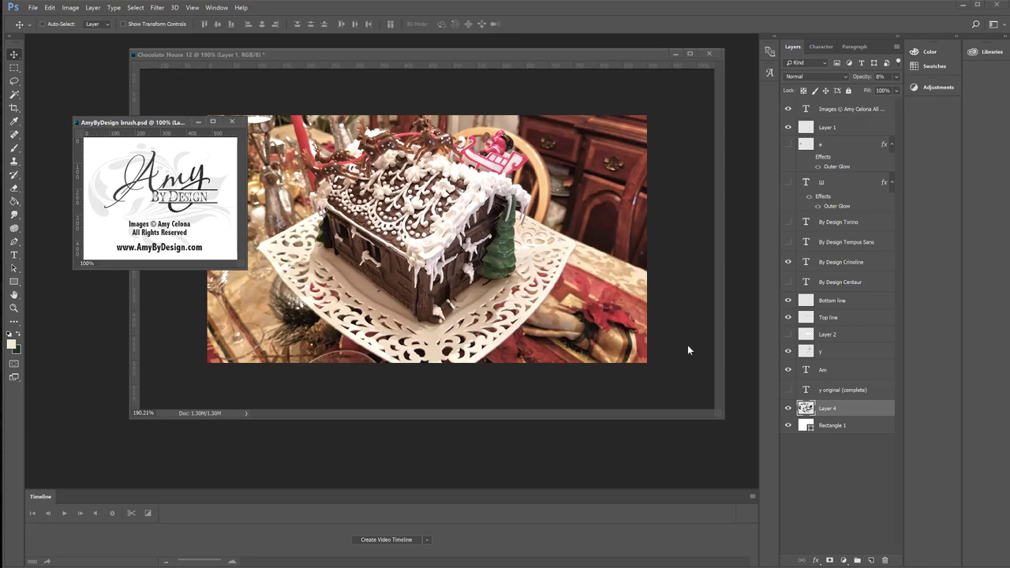
Step: Define the logo as the AmyByDesign_brush.psd brush preset and close its document unsaved
click(49, 7)
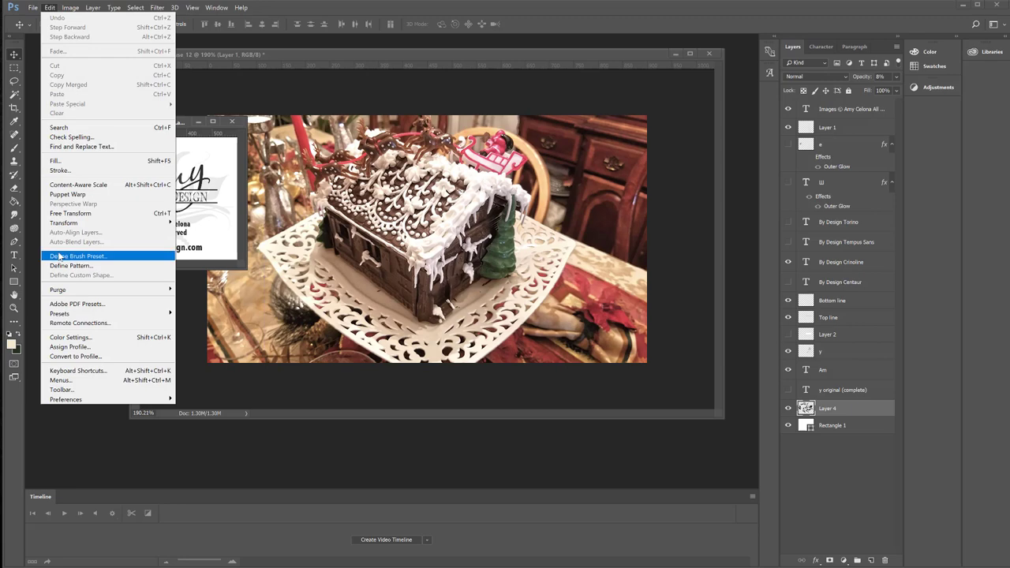
click(90, 260)
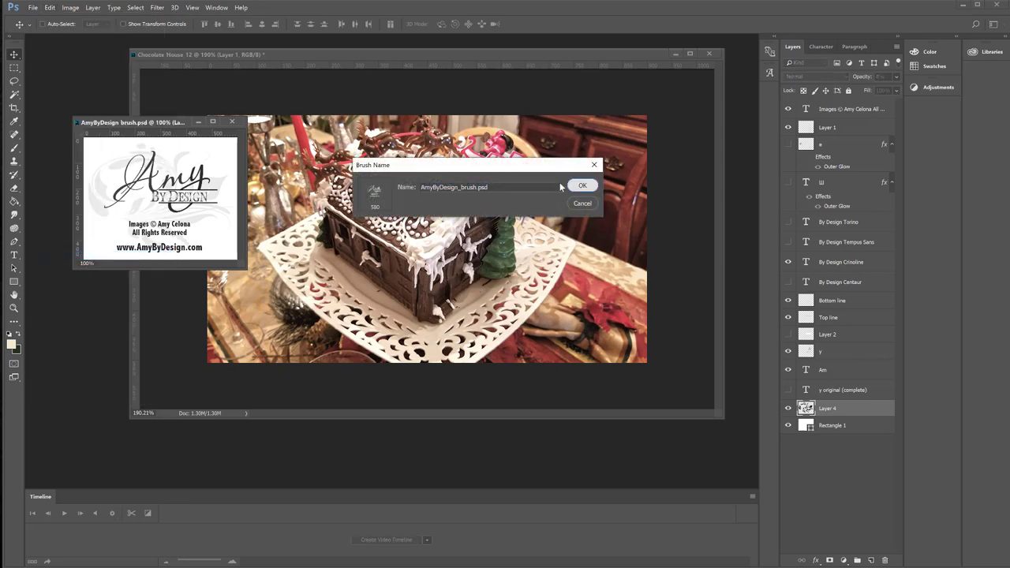
click(588, 186)
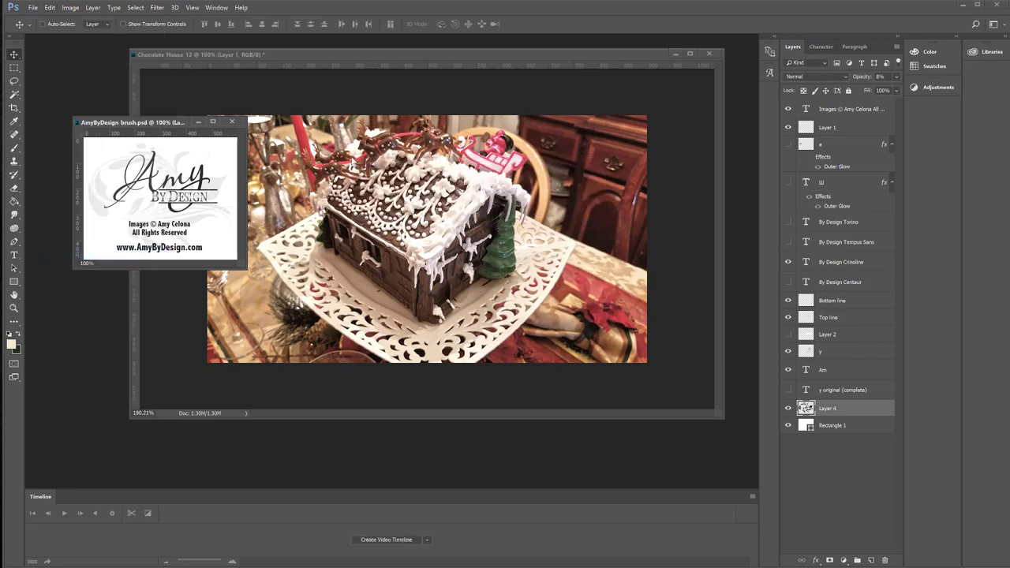
click(231, 122)
click(508, 218)
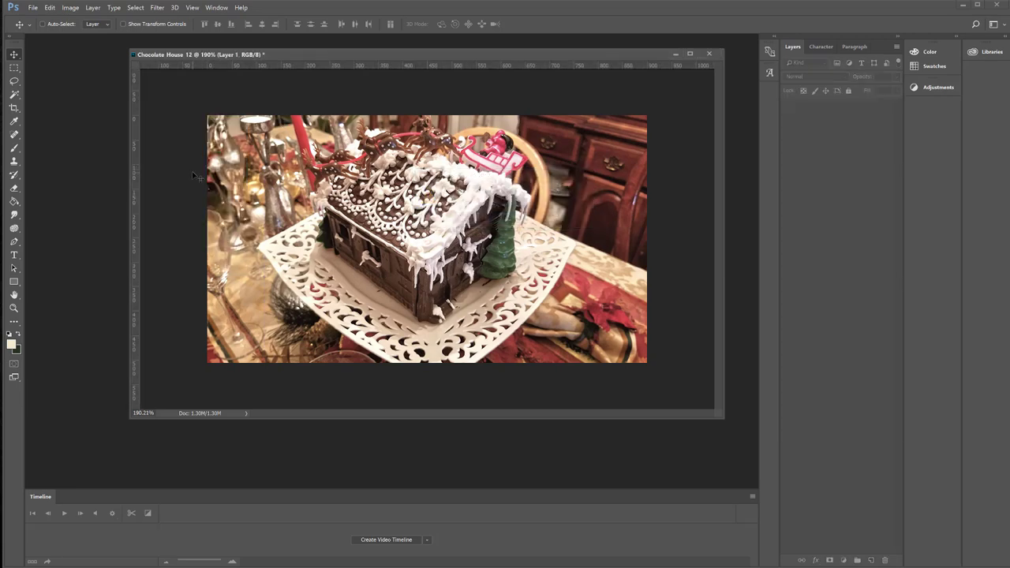
click(13, 149)
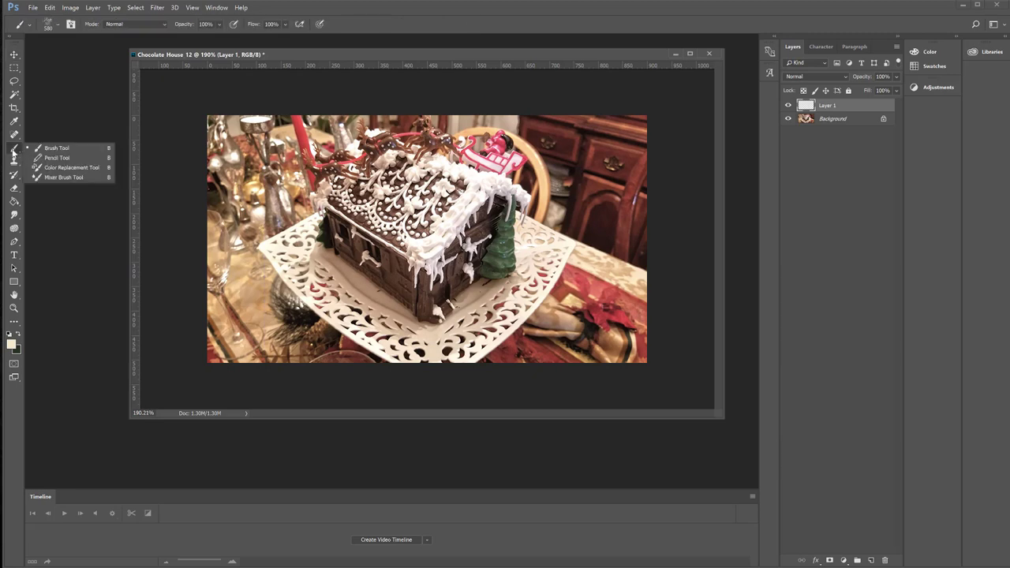
click(58, 148)
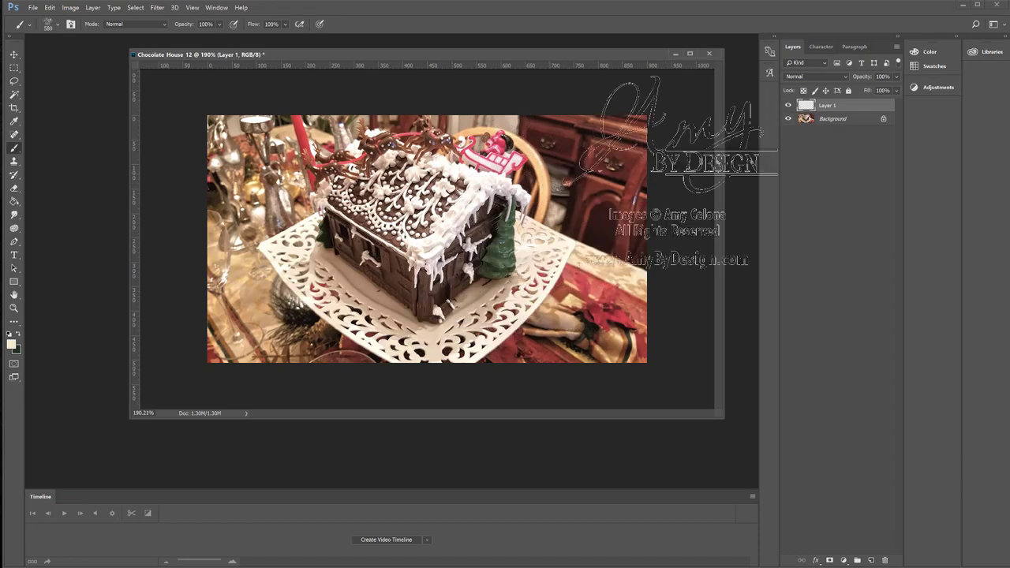
click(554, 209)
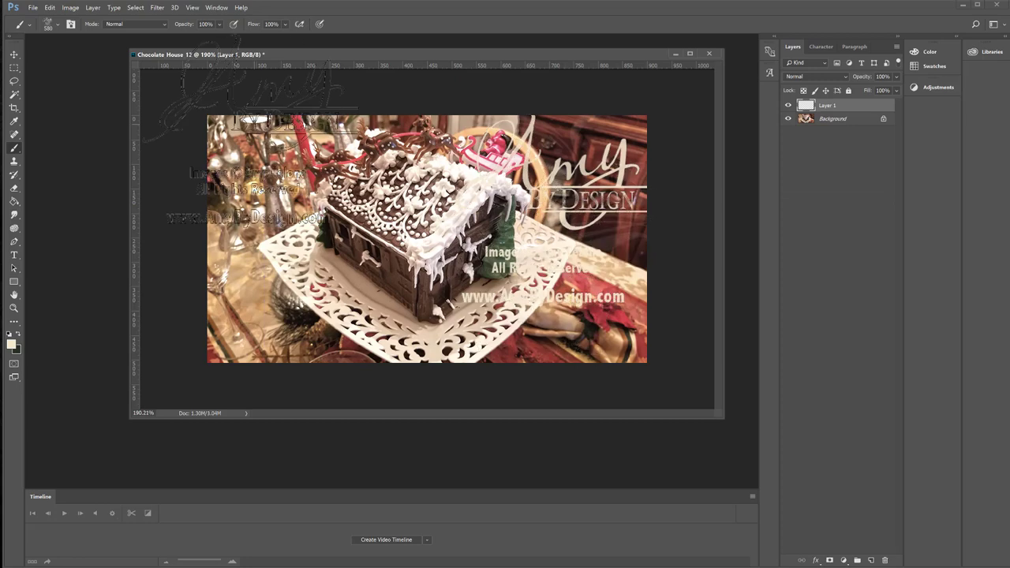
click(13, 54)
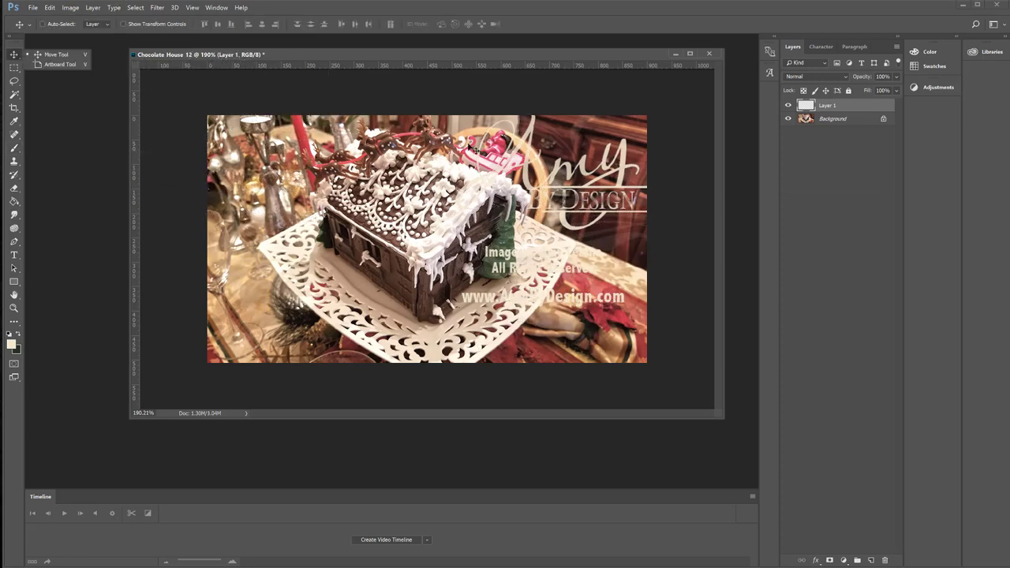
drag(546, 180, 543, 212)
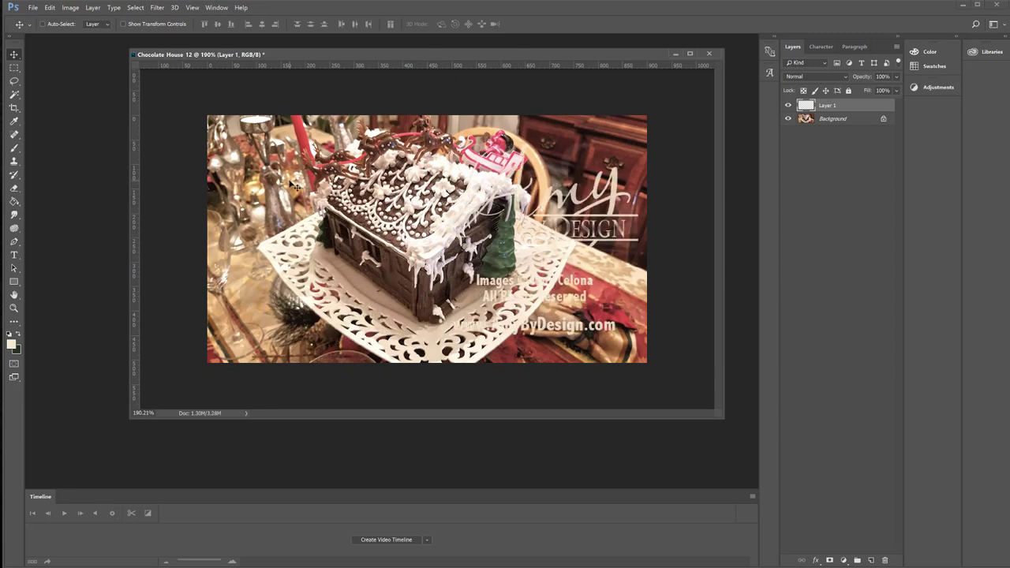
click(49, 8)
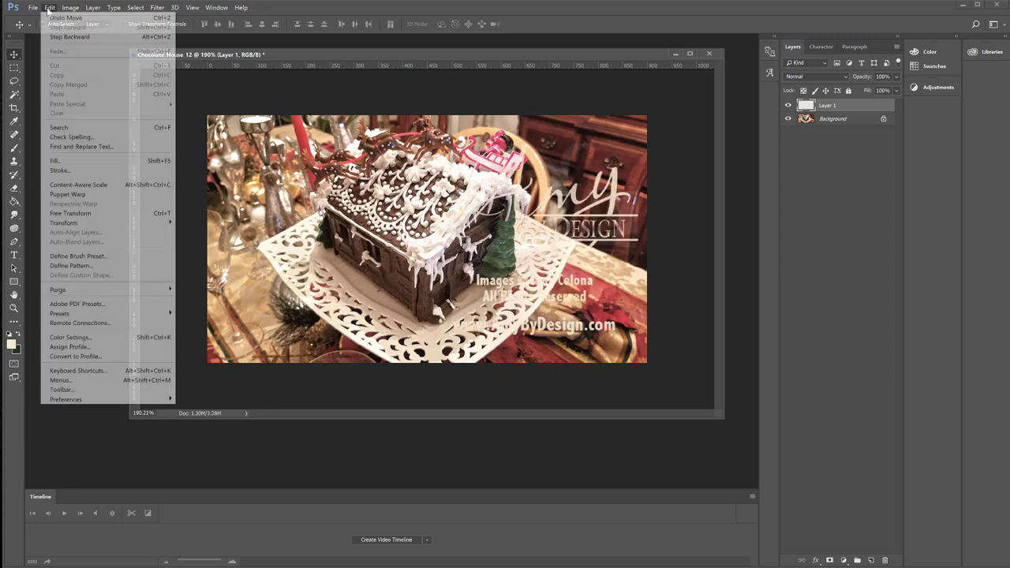
click(55, 17)
click(49, 8)
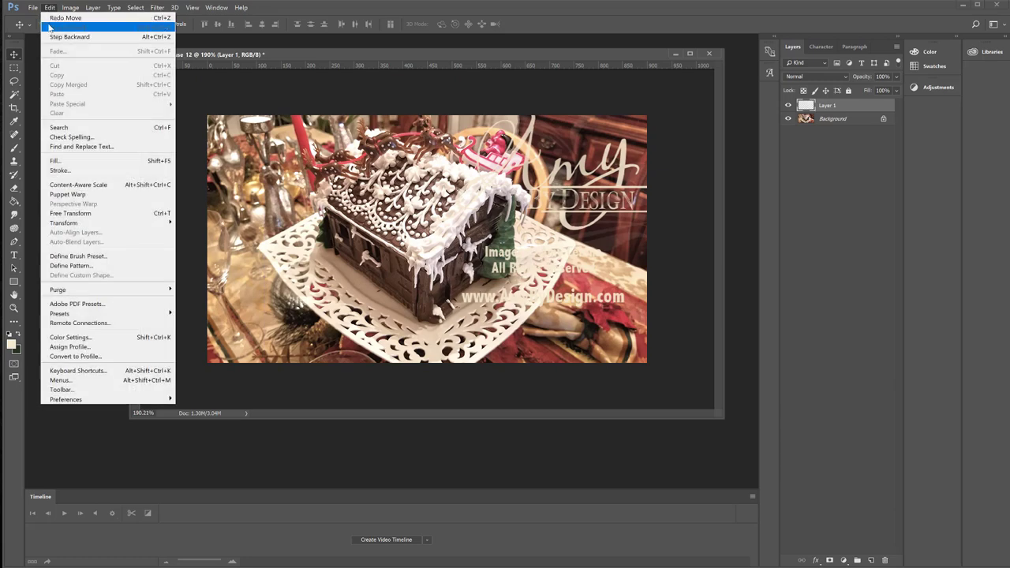
click(50, 37)
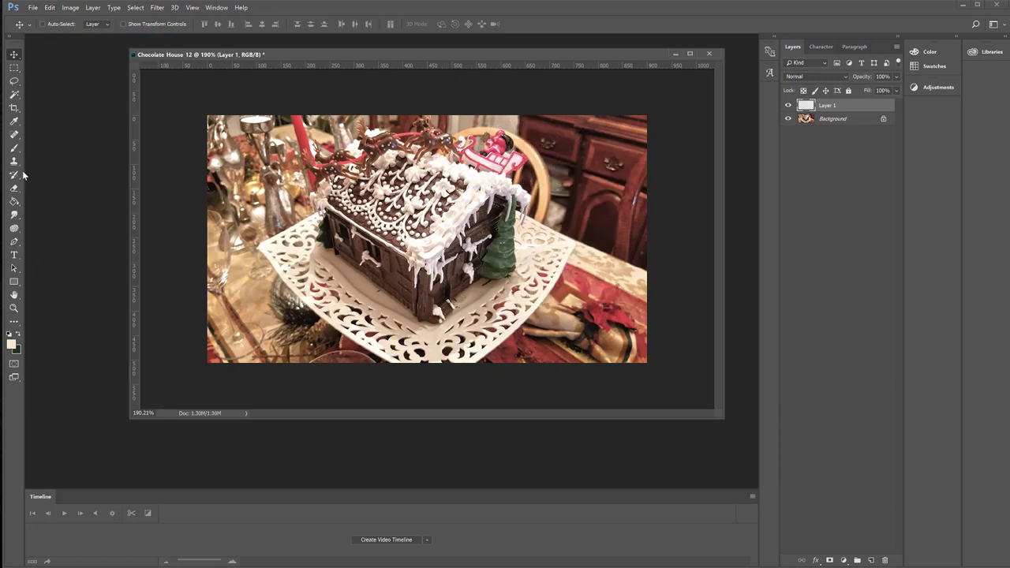
Step: Pick the Brush tool and set the watermark preset's size to 291 px
click(13, 148)
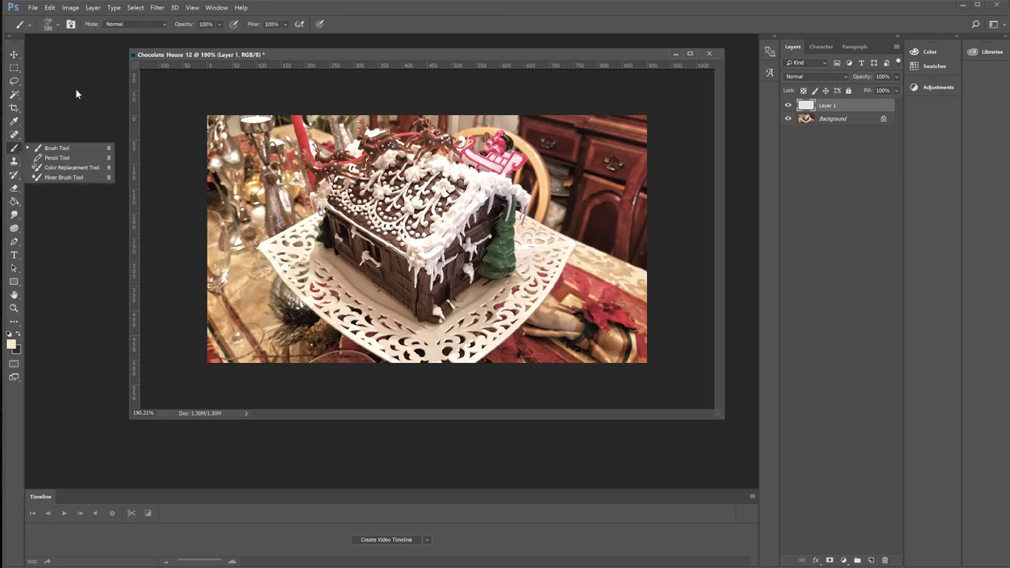
click(58, 25)
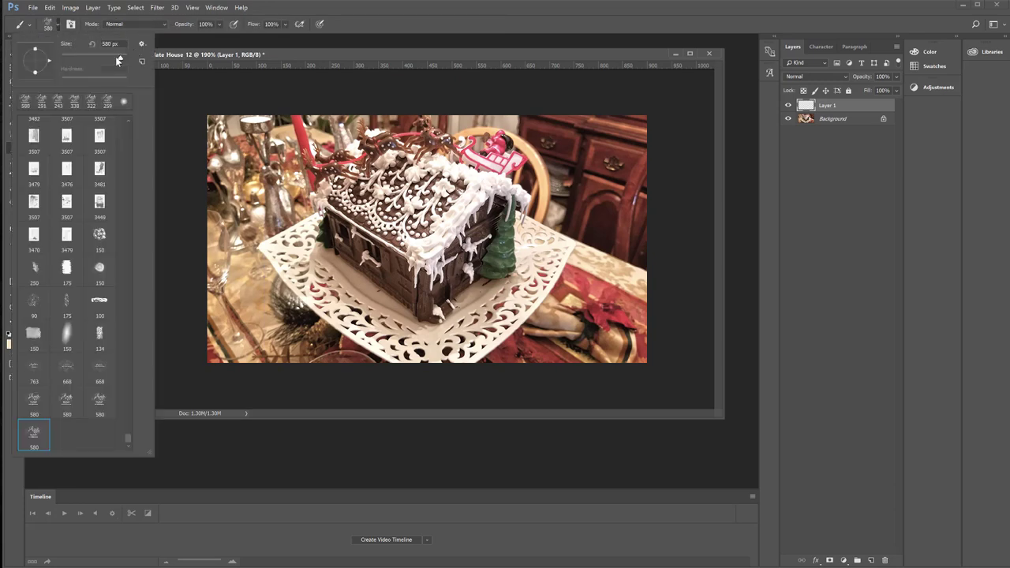
drag(116, 59, 107, 60)
drag(113, 60, 114, 61)
drag(113, 60, 113, 61)
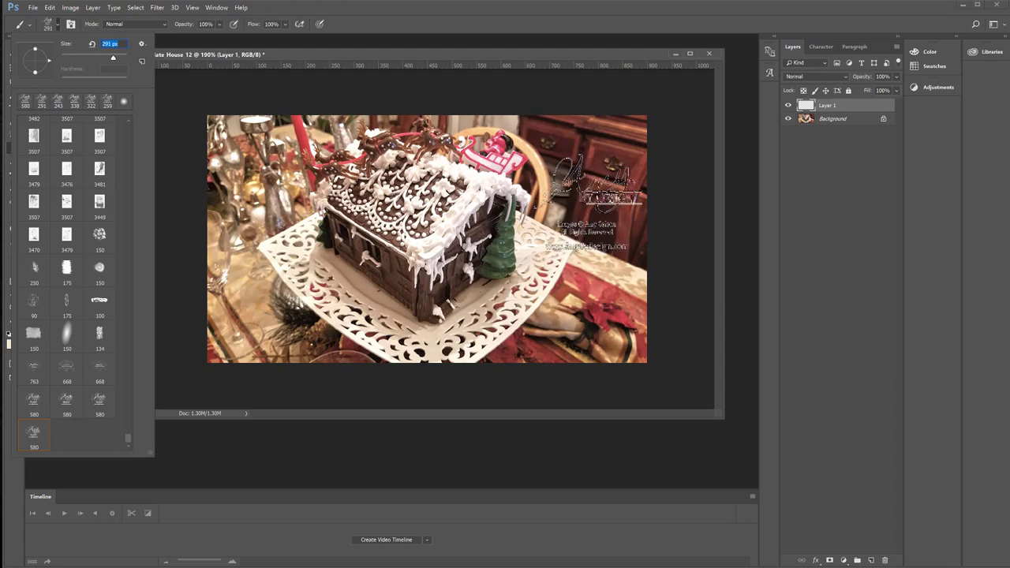
click(366, 56)
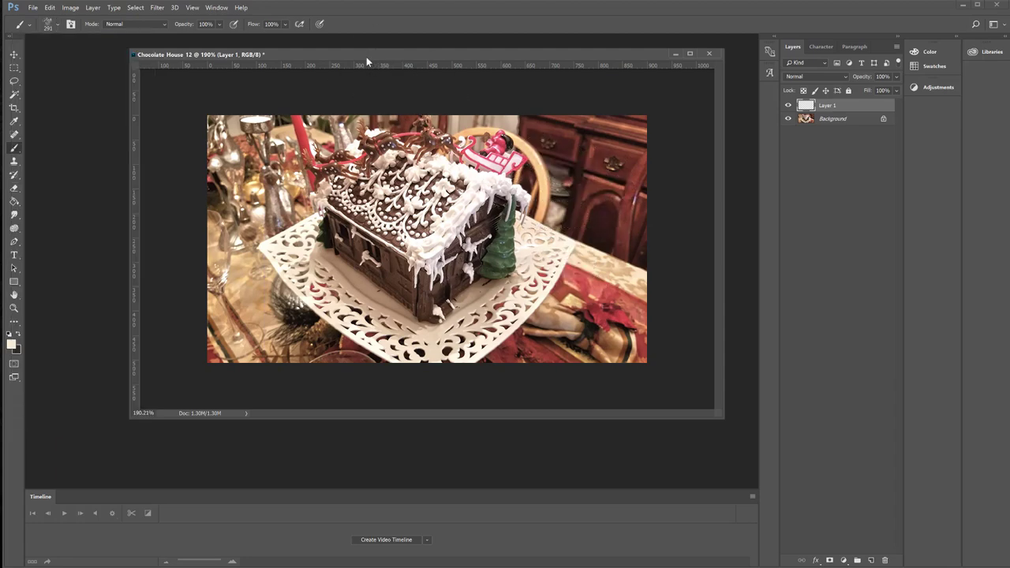
Step: Sample a cream foreground colour from the photo and stamp the watermark on Layer 1
click(11, 345)
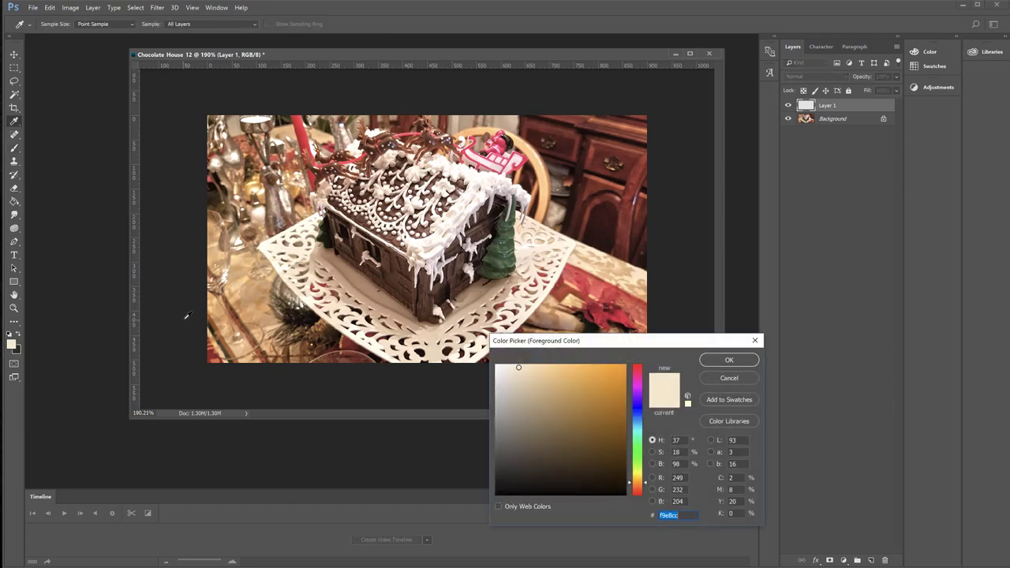
drag(282, 252, 276, 245)
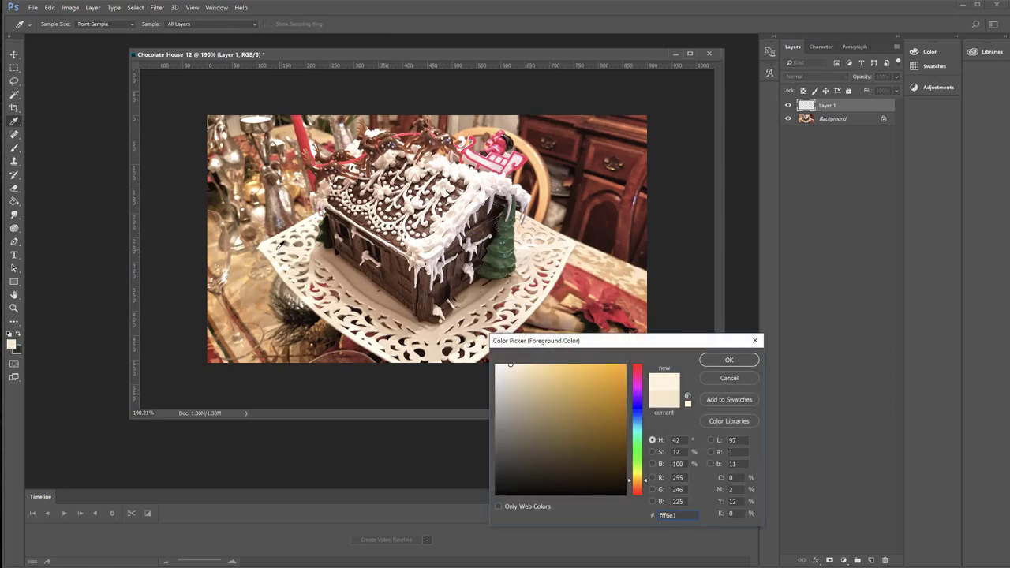
click(730, 360)
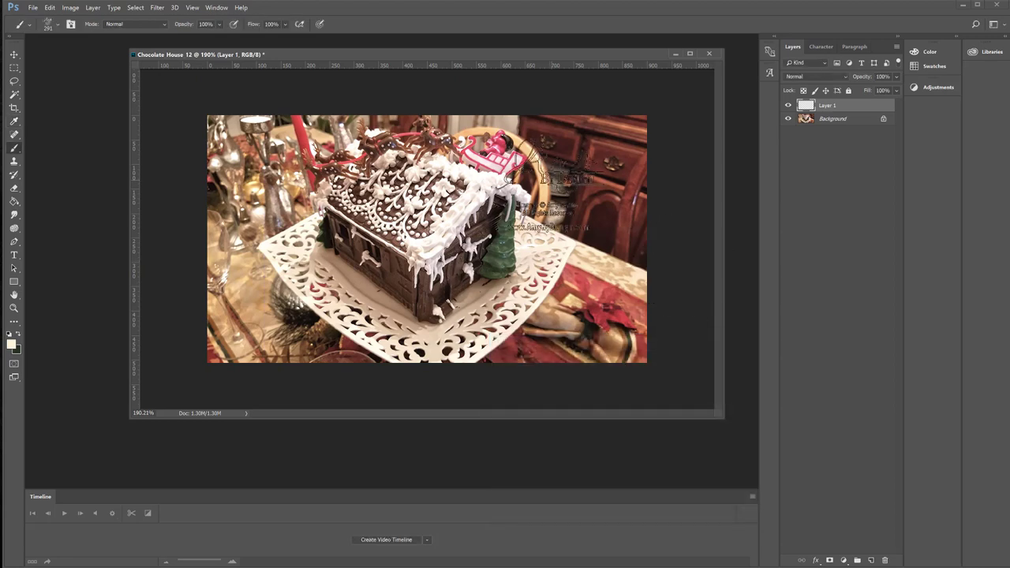
click(584, 207)
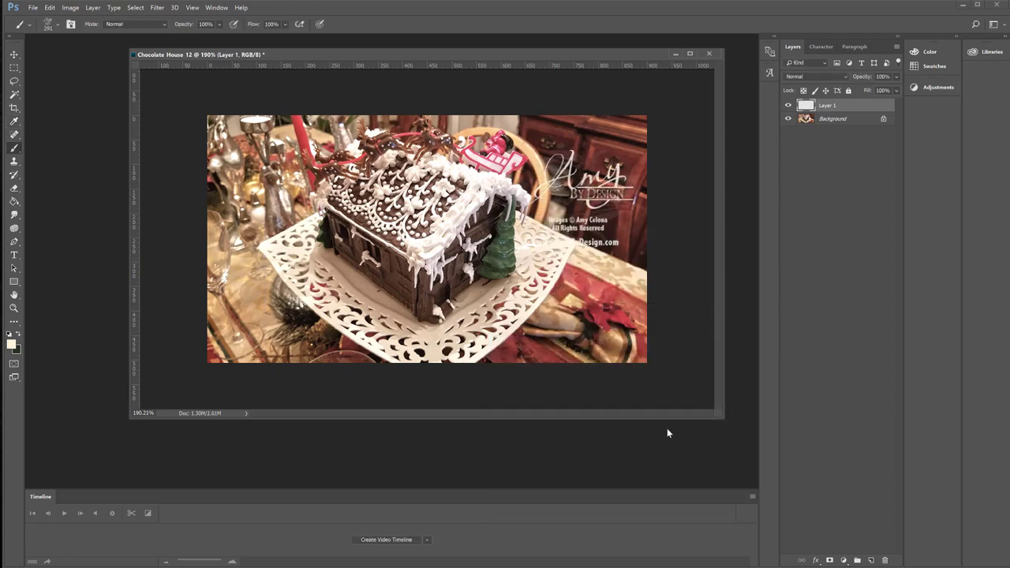
Step: Nudge the stamped watermark slightly upward with the Move tool
click(14, 54)
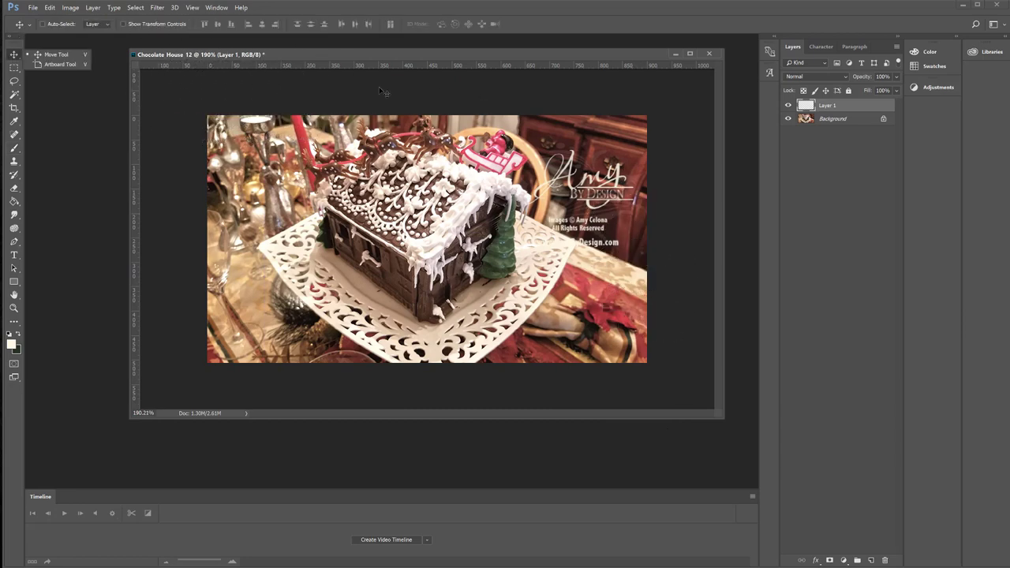
click(591, 214)
drag(587, 213, 594, 177)
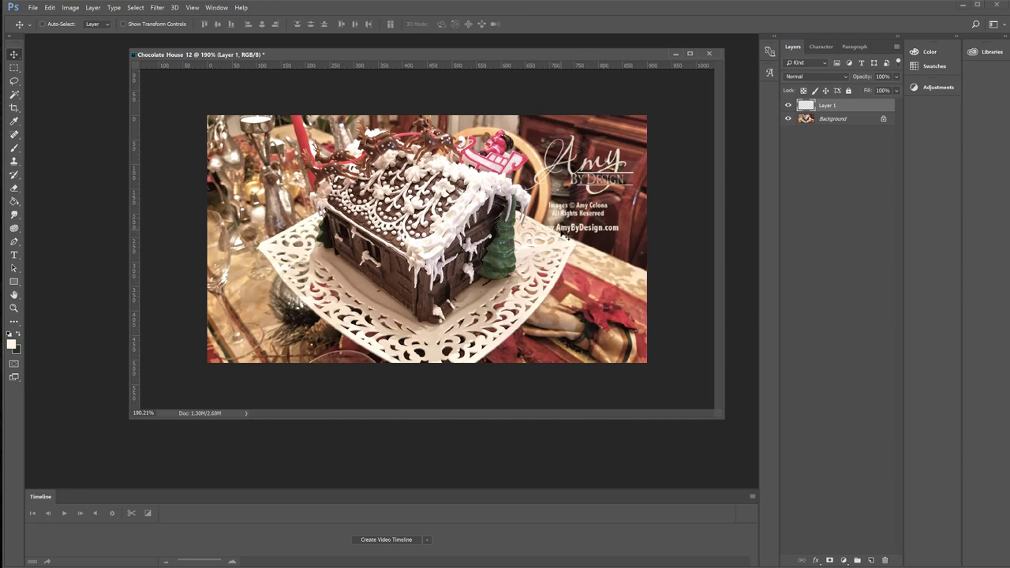
drag(381, 54, 378, 80)
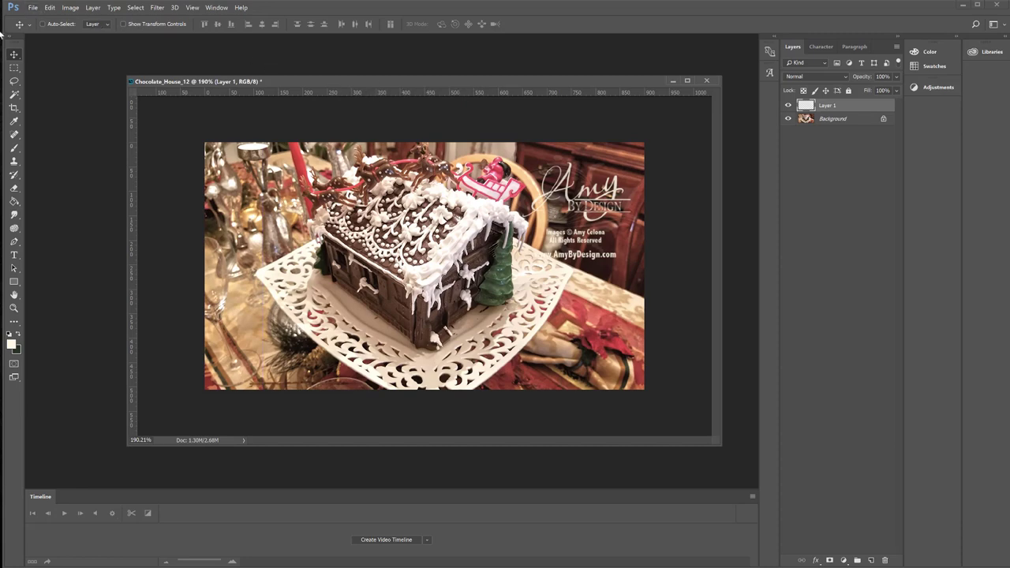
Step: Browse the File and Image menus to reach File > Export > Save for Web (Legacy)
drag(4, 49, 94, 51)
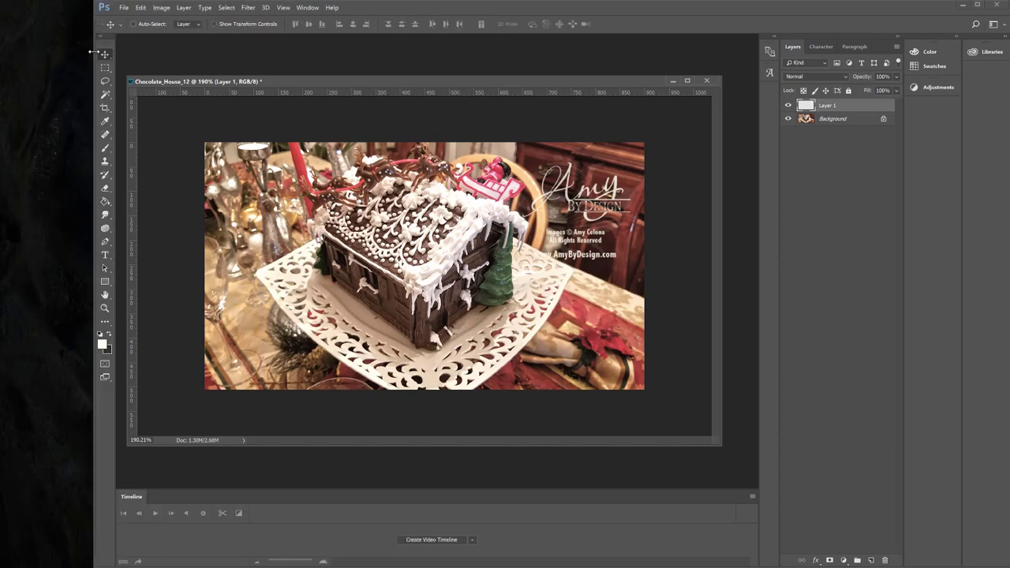
click(138, 8)
mouse_move(124, 7)
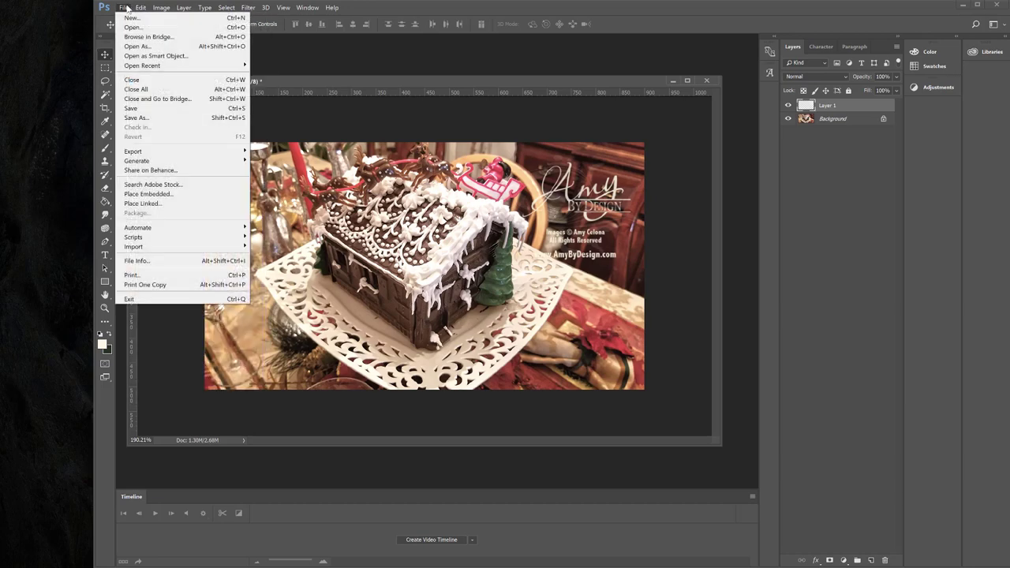
mouse_move(139, 152)
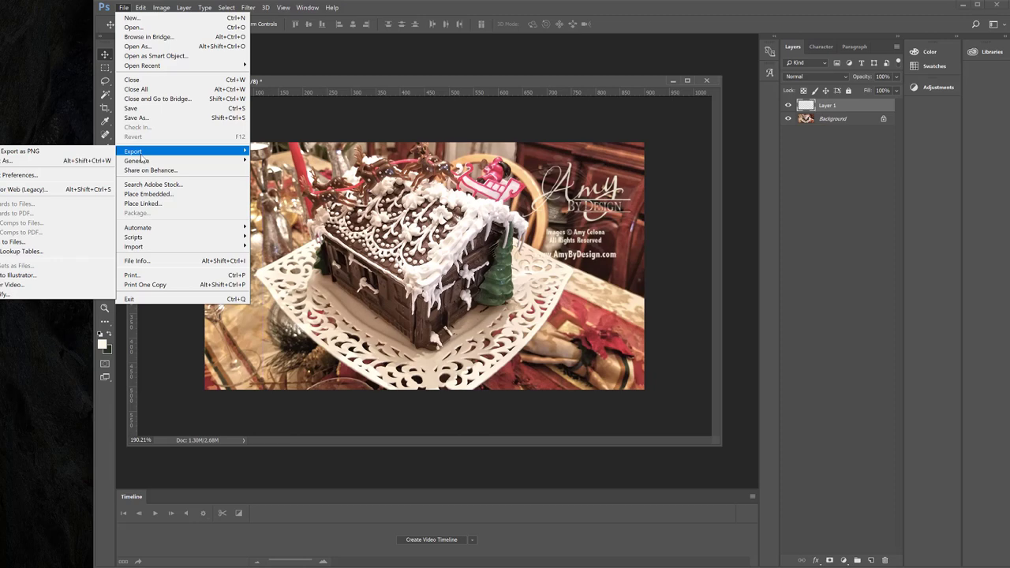
drag(382, 10, 412, 9)
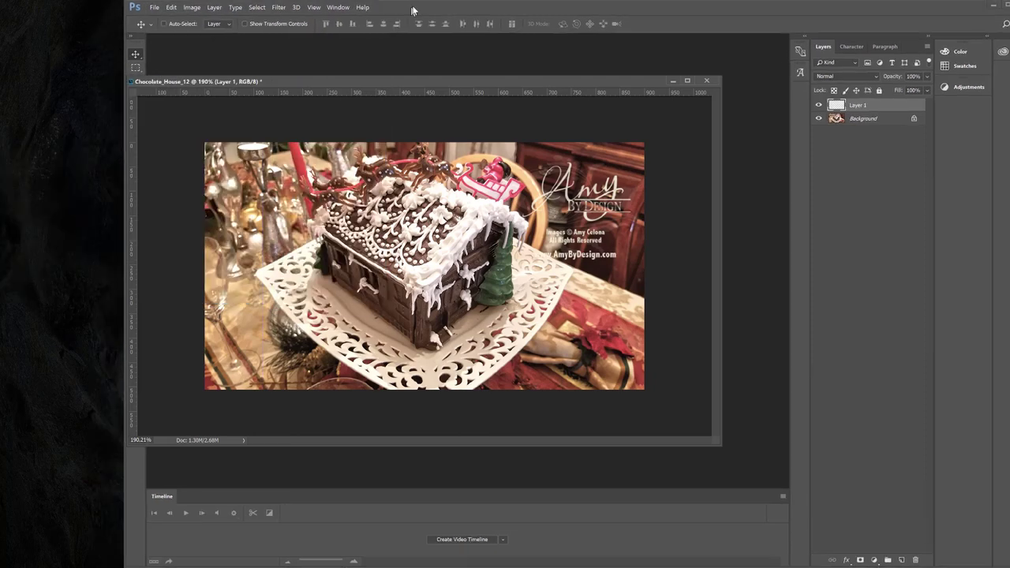
click(197, 7)
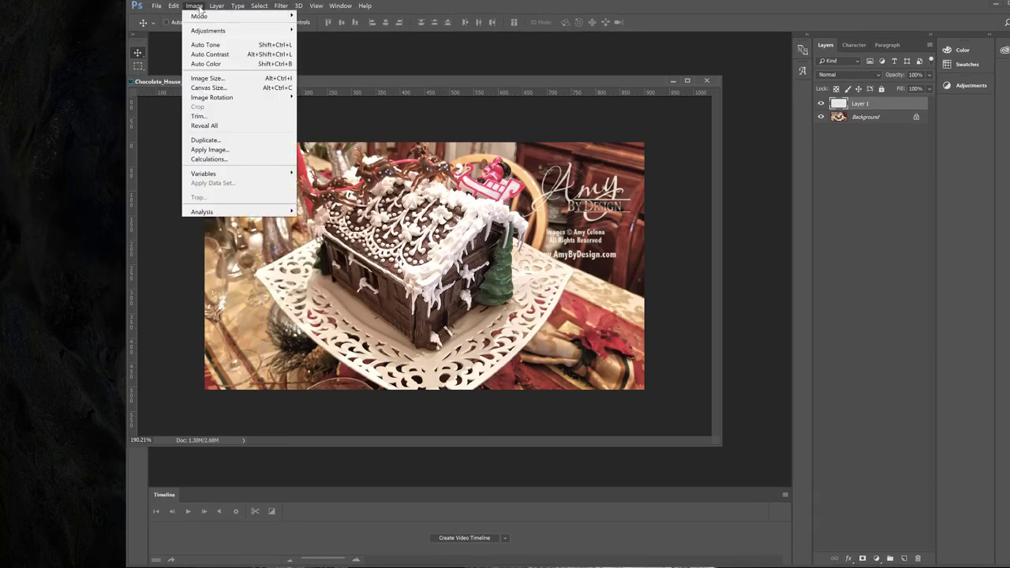
mouse_move(201, 30)
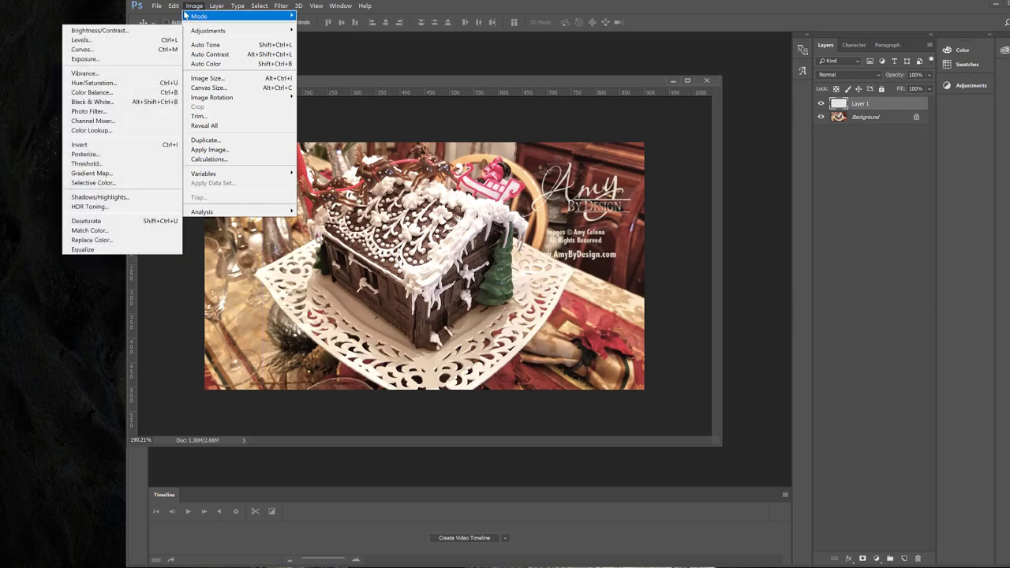
mouse_move(156, 6)
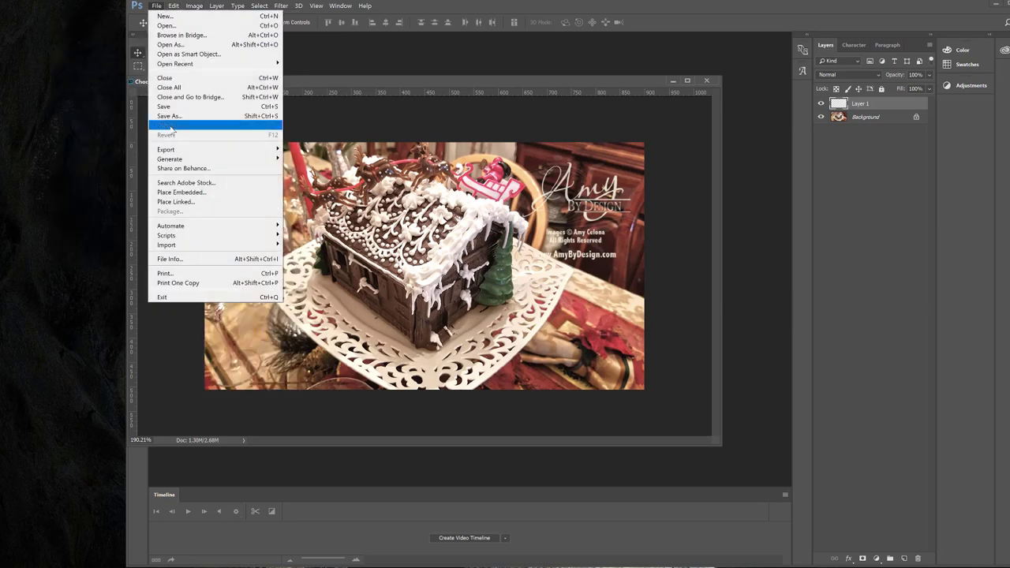
mouse_move(174, 152)
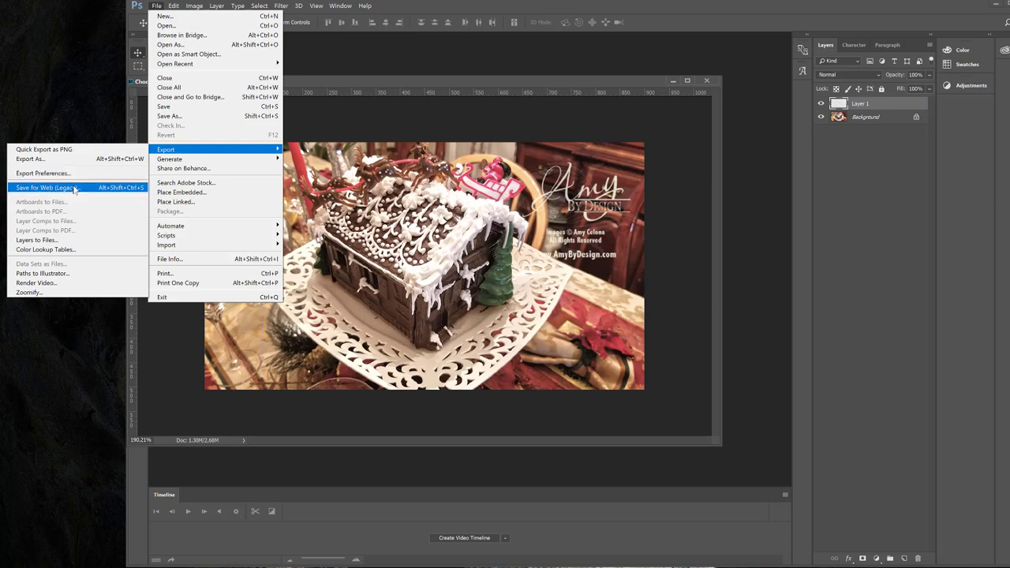
Step: In Save for Web (Legacy), keep JPEG Medium and set Quality to about 44
click(121, 188)
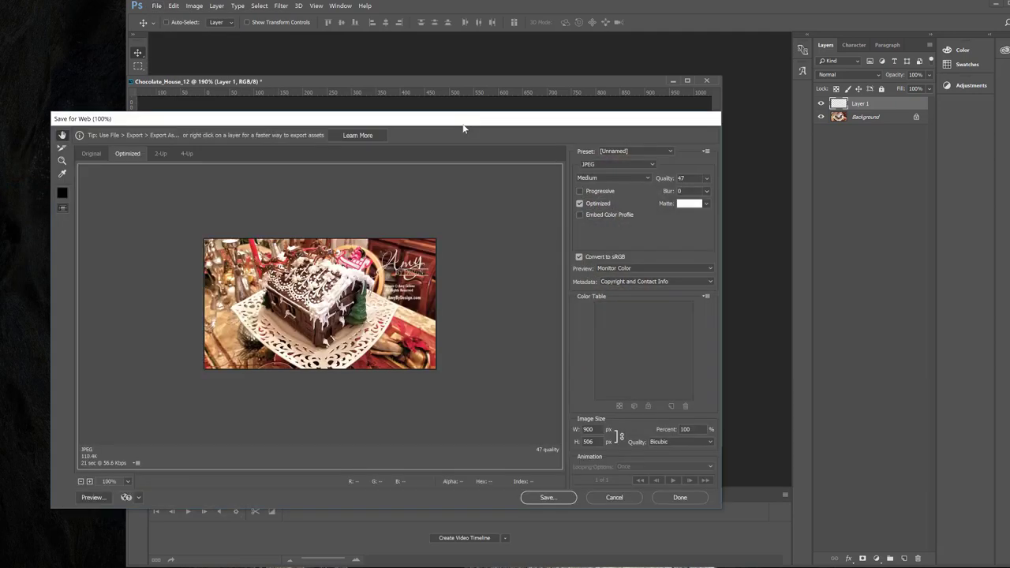
drag(465, 120, 478, 63)
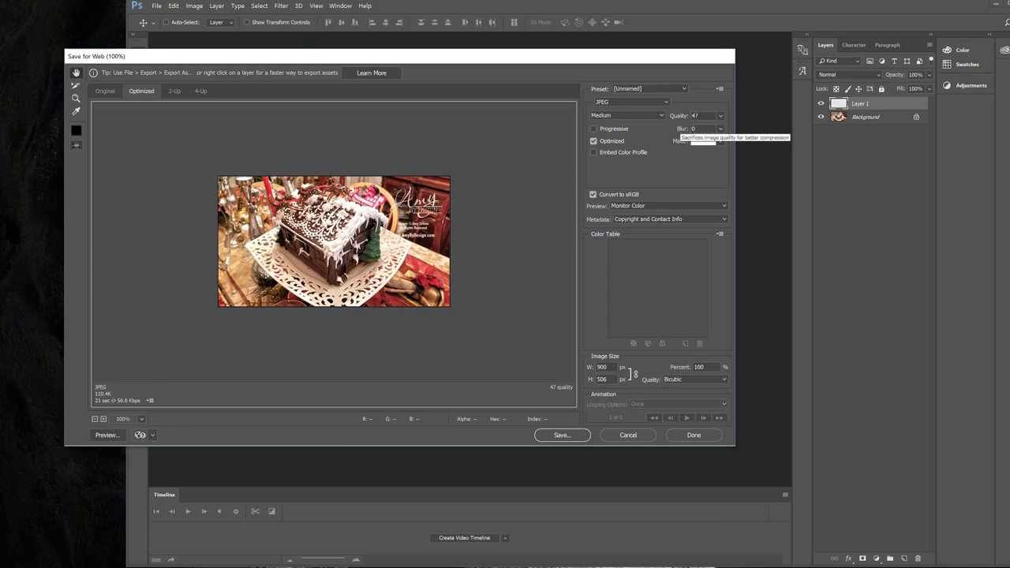
click(625, 116)
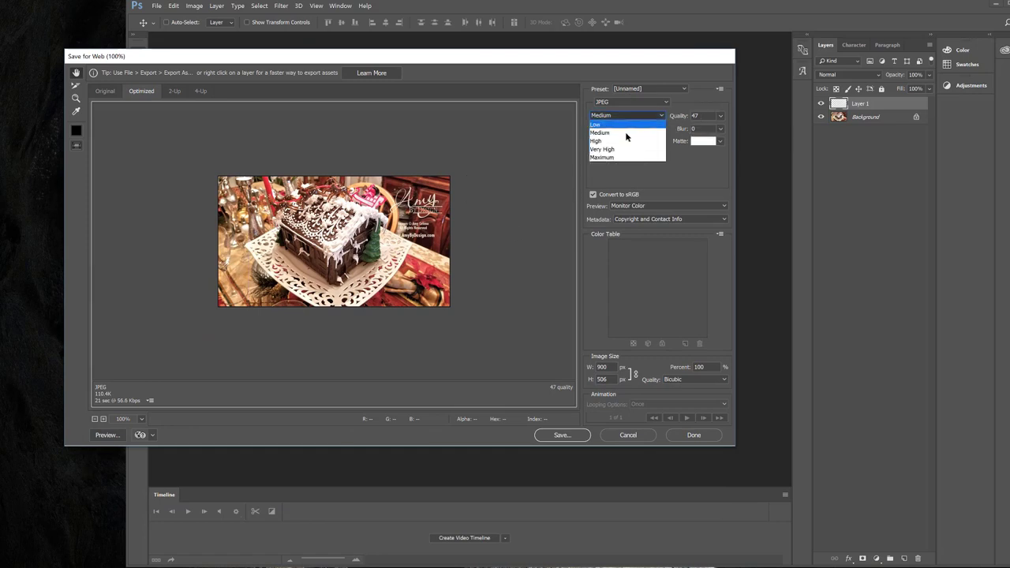
click(626, 117)
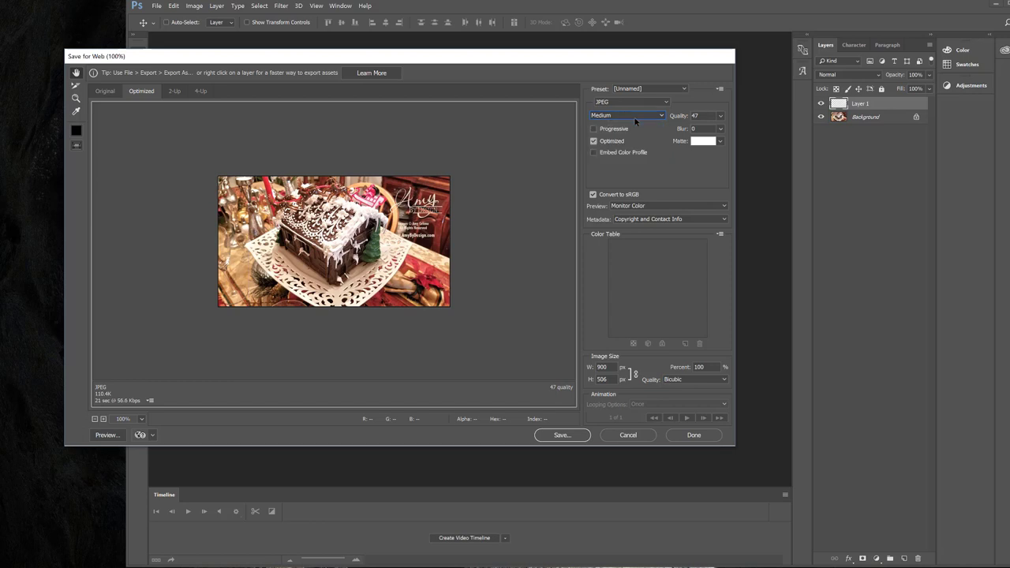
click(721, 116)
drag(694, 131, 686, 136)
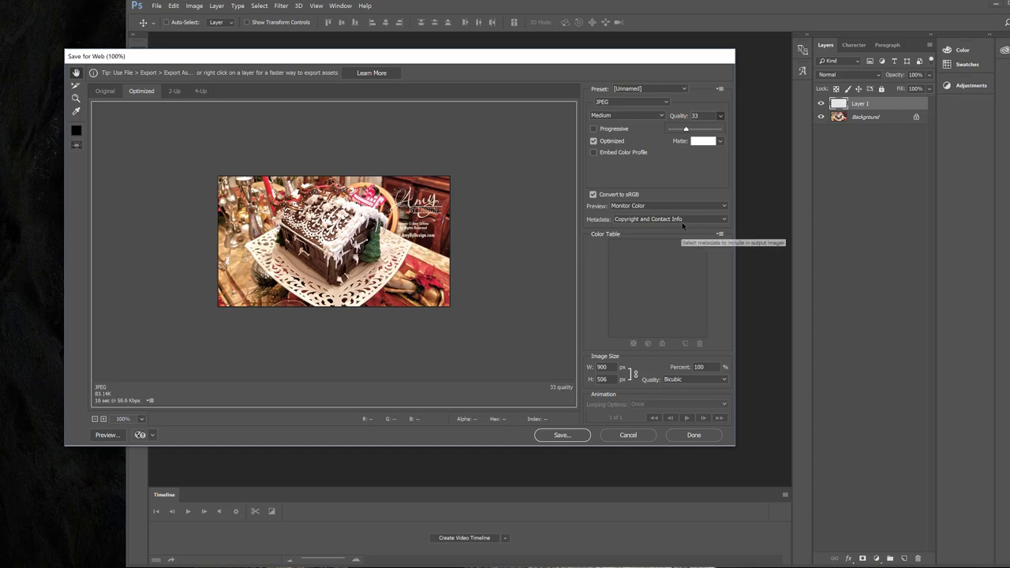
drag(686, 131, 693, 131)
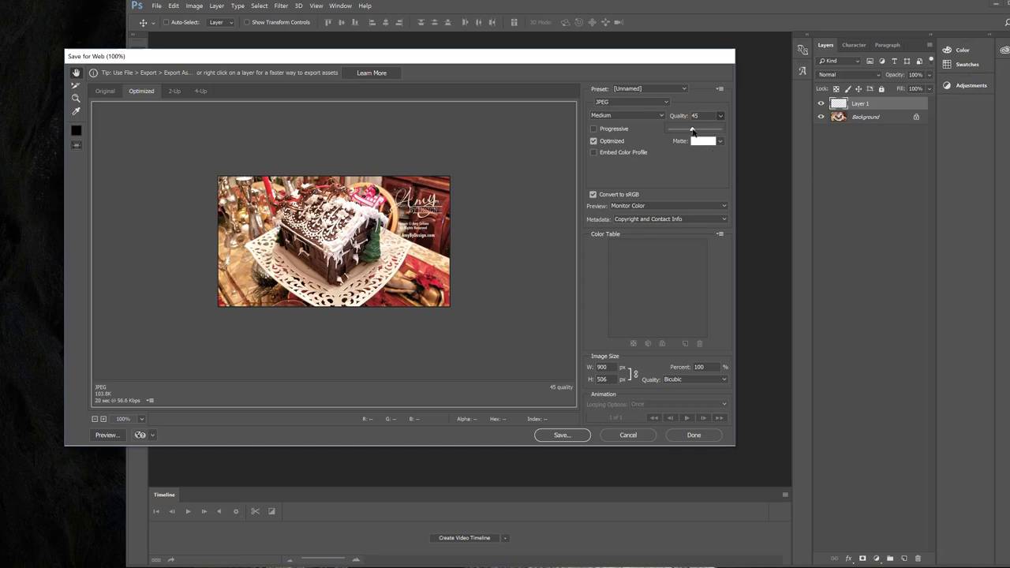
drag(692, 129, 691, 131)
Step: Save the JPEG as Chocolate_House_12.jpg, replacing the existing file
click(572, 439)
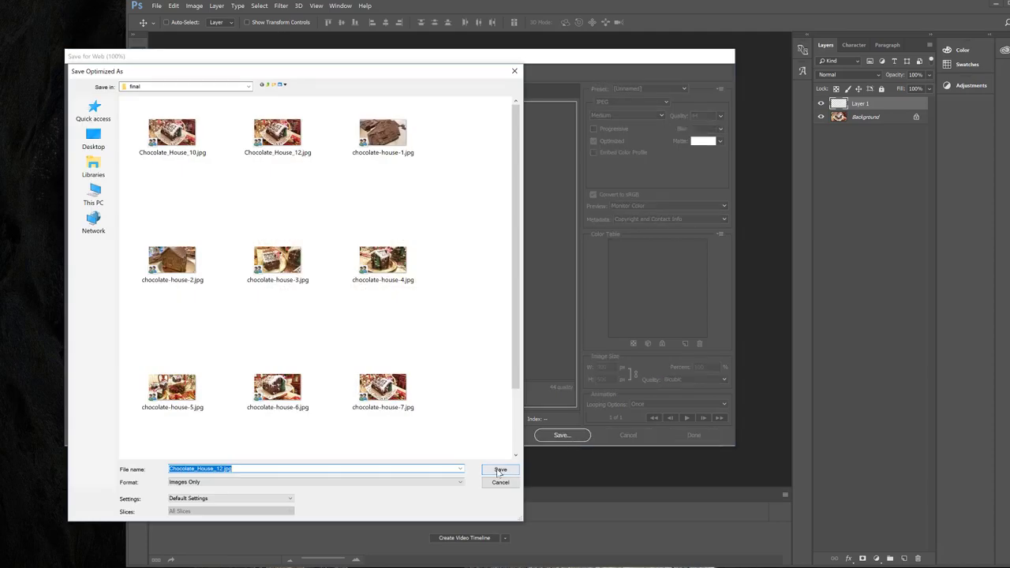
click(499, 471)
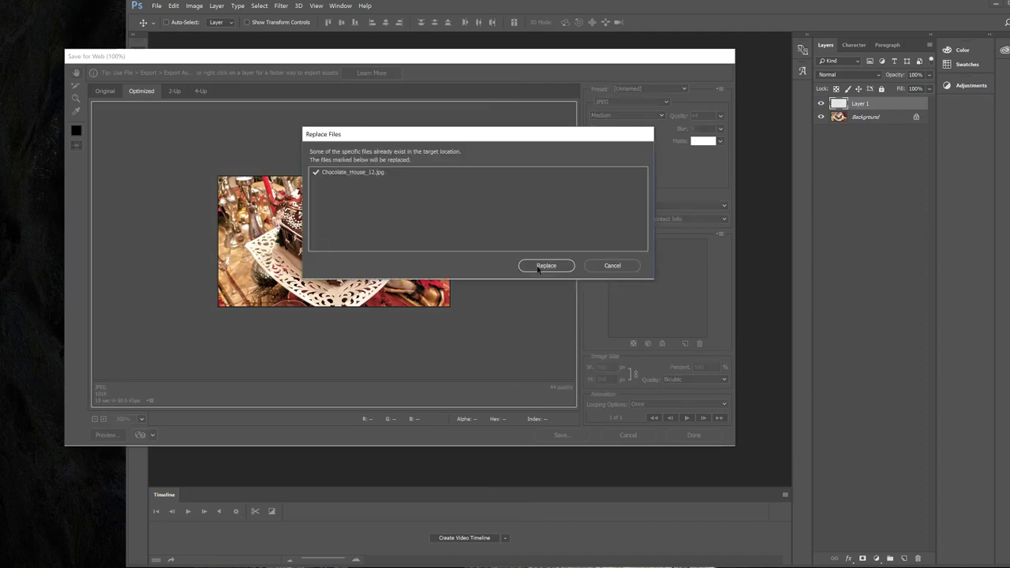
click(539, 267)
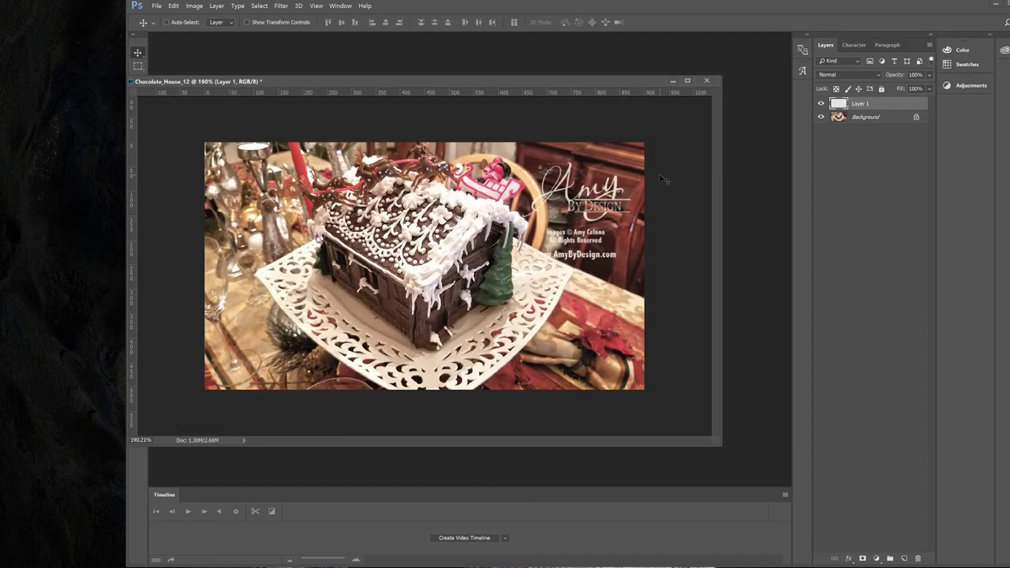
Step: Move the watermark 25 px left, then close the Chocolate_House_12 document
drag(627, 80, 661, 55)
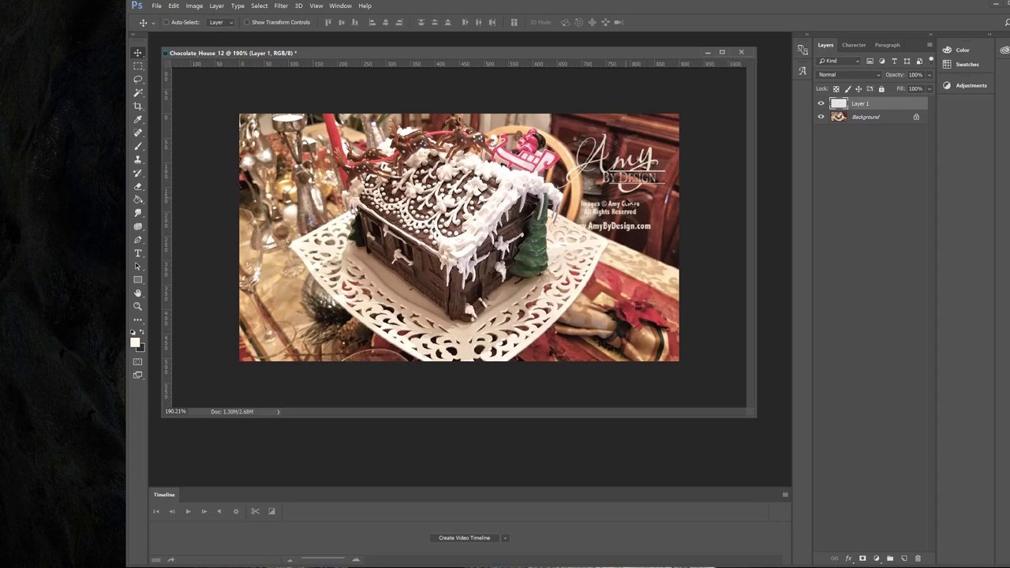
drag(641, 207, 623, 210)
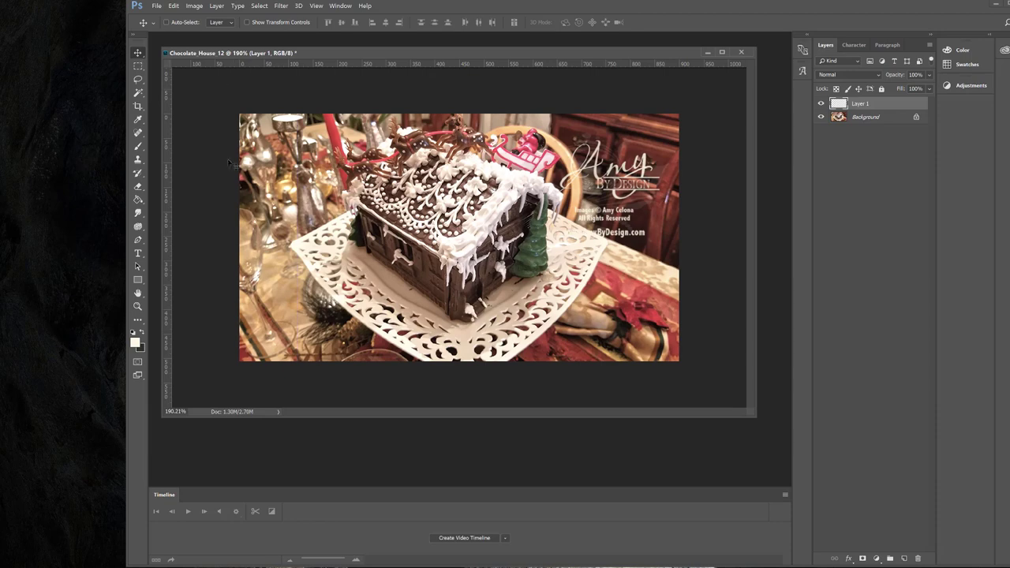
click(741, 52)
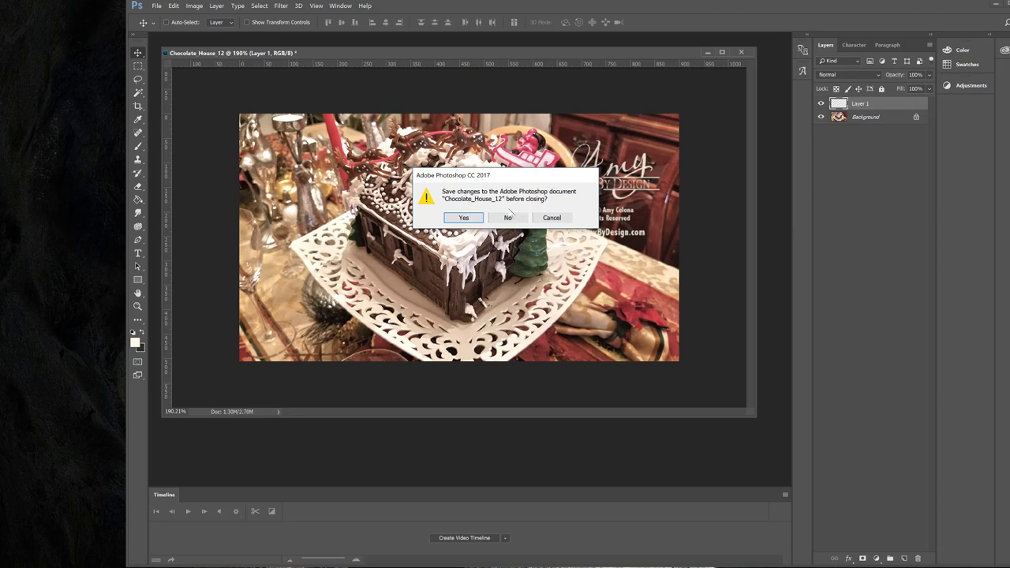
Step: Accept saving, cancel the PSD Save As, then close Chocolate_House_12 again
click(458, 222)
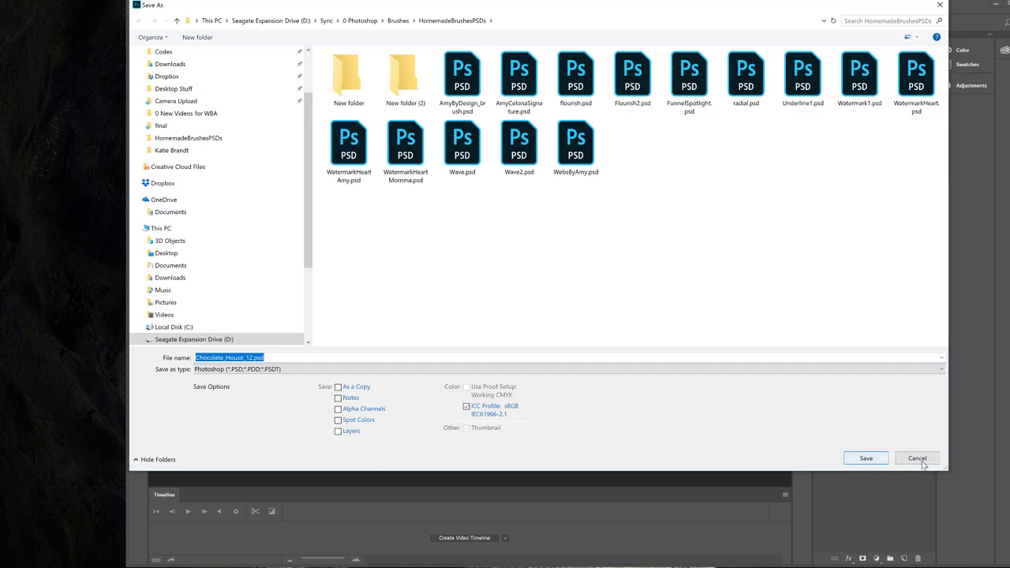
click(915, 462)
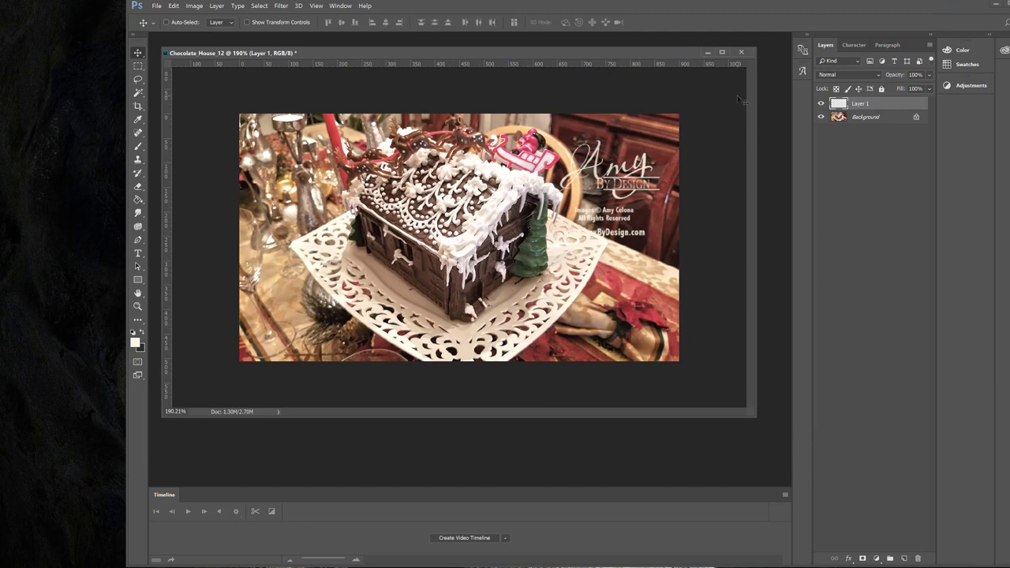
click(741, 52)
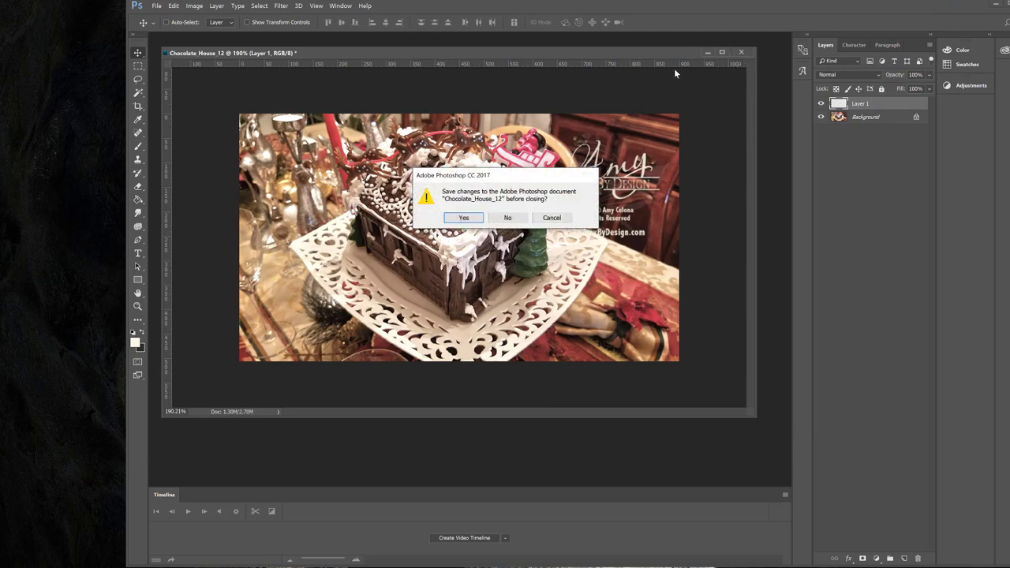
click(507, 218)
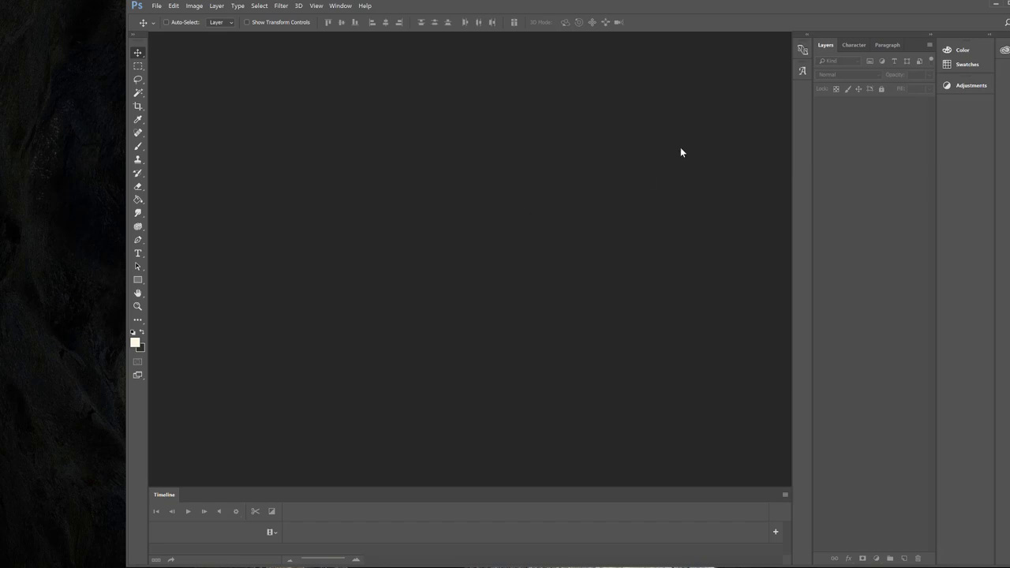